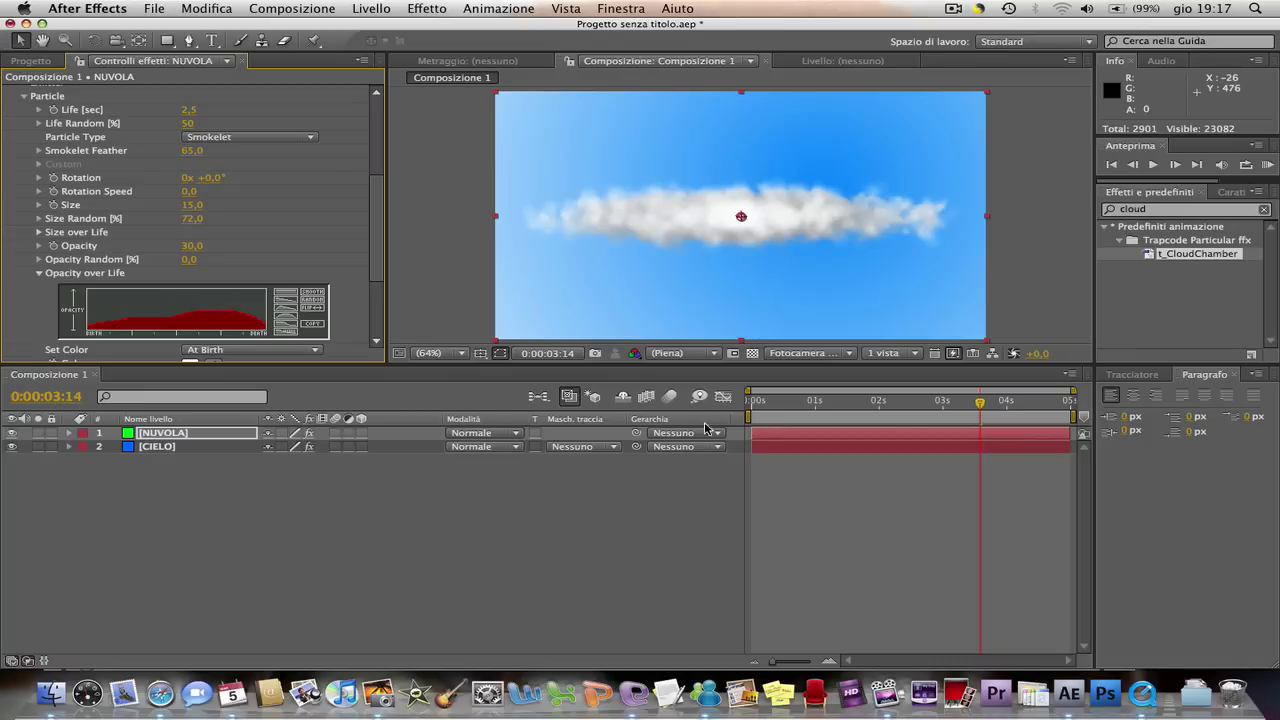
Expand the NUVOLA layer to show its Transform properties, including Opacity at 100%.
mouse_move(977, 406)
mouse_down()
mouse_move(745, 405)
mouse_move(880, 385)
mouse_up()
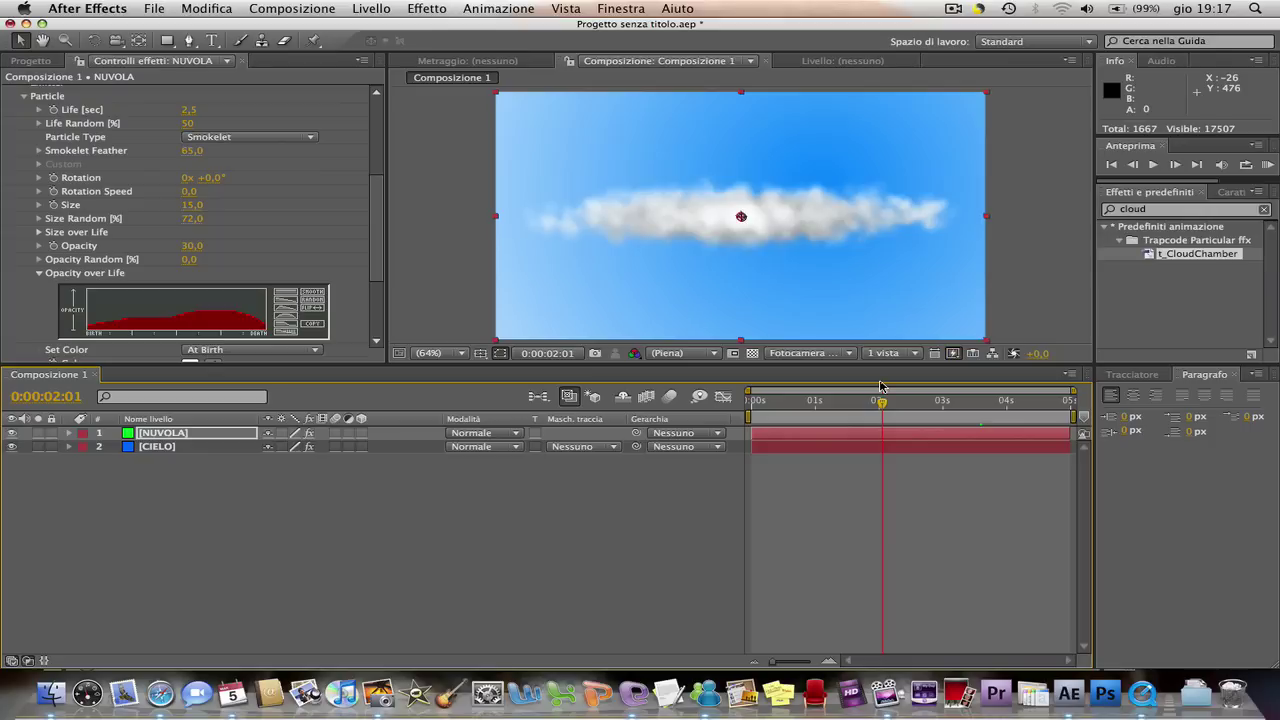
drag(883, 404, 863, 402)
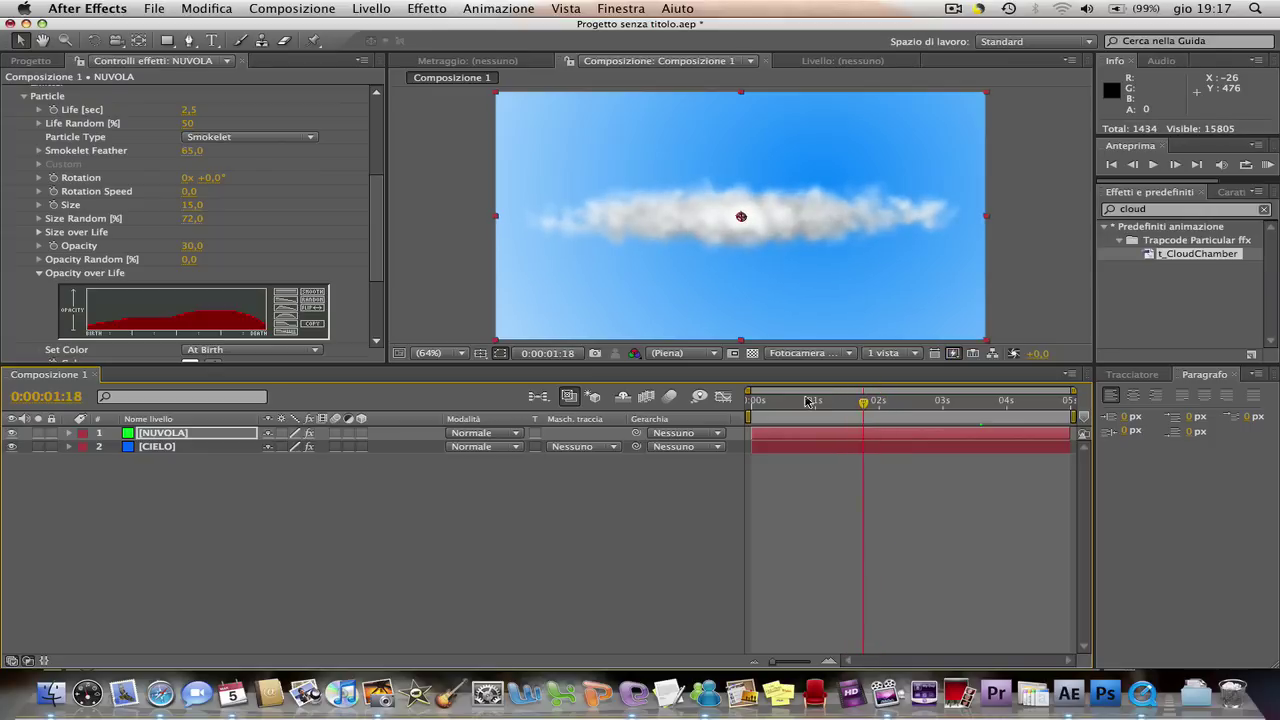
click(69, 433)
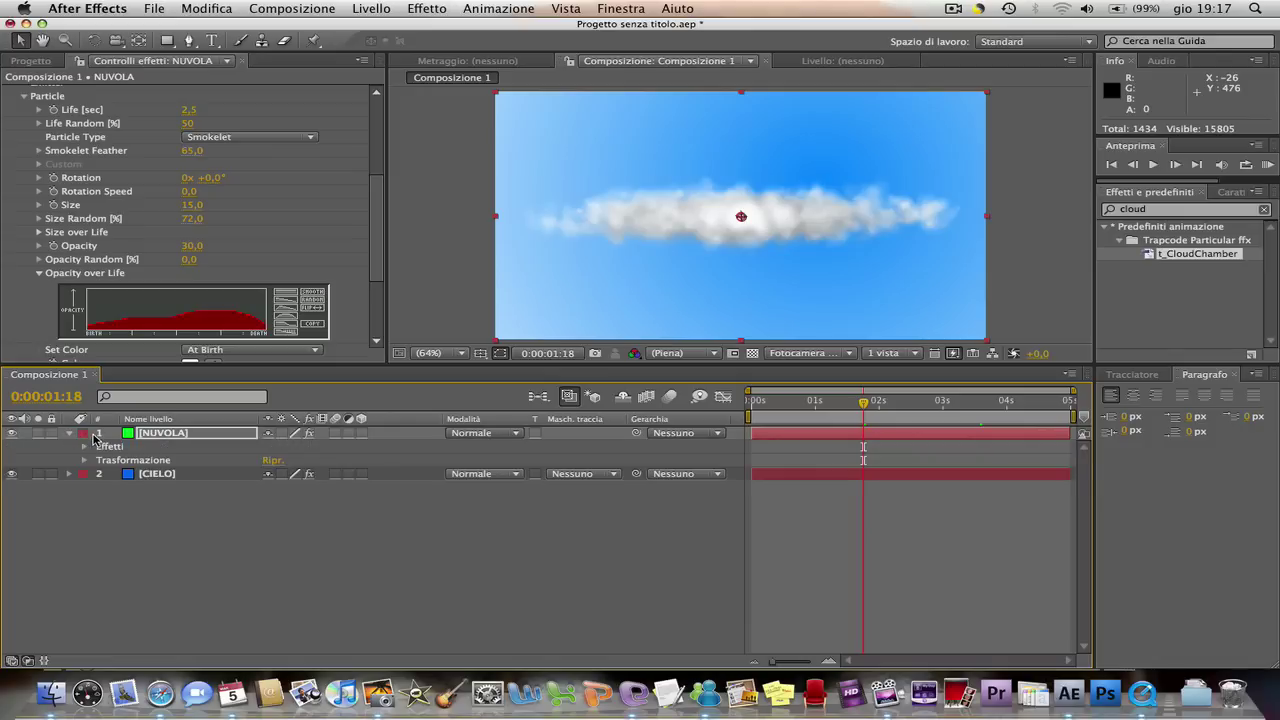
click(84, 461)
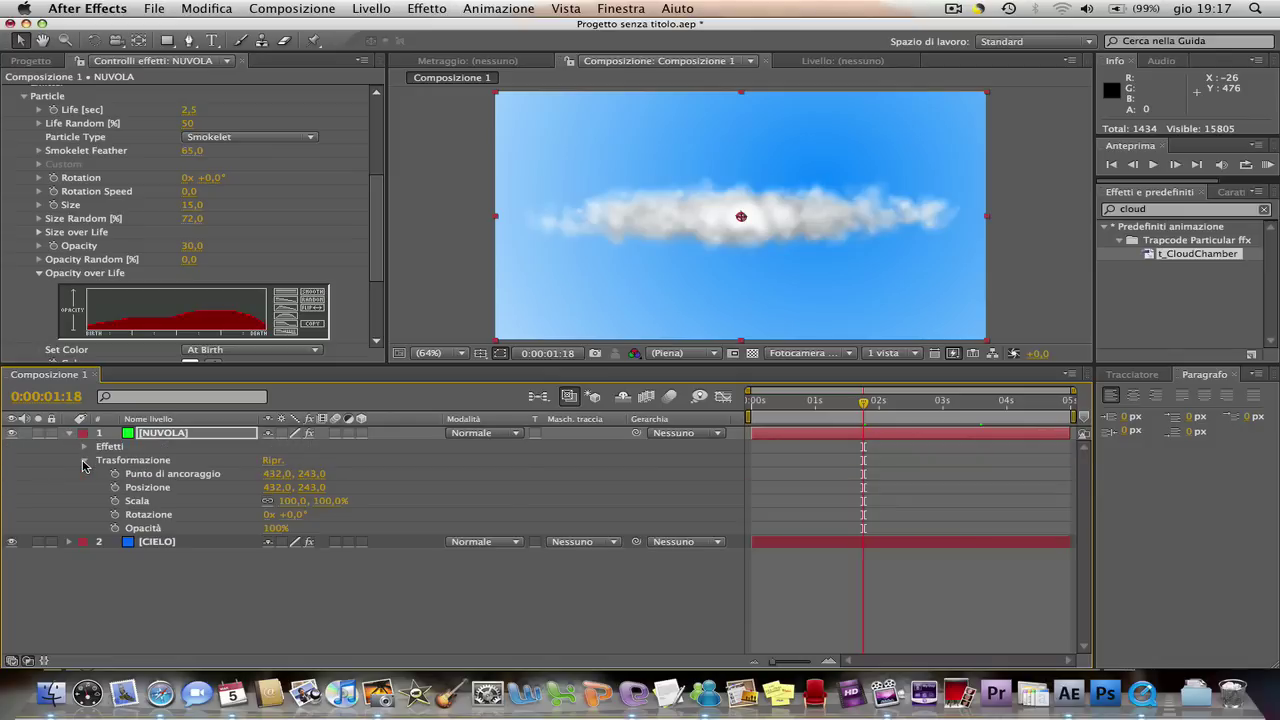
Move the current time to 0:00:01:01.
drag(864, 402, 823, 402)
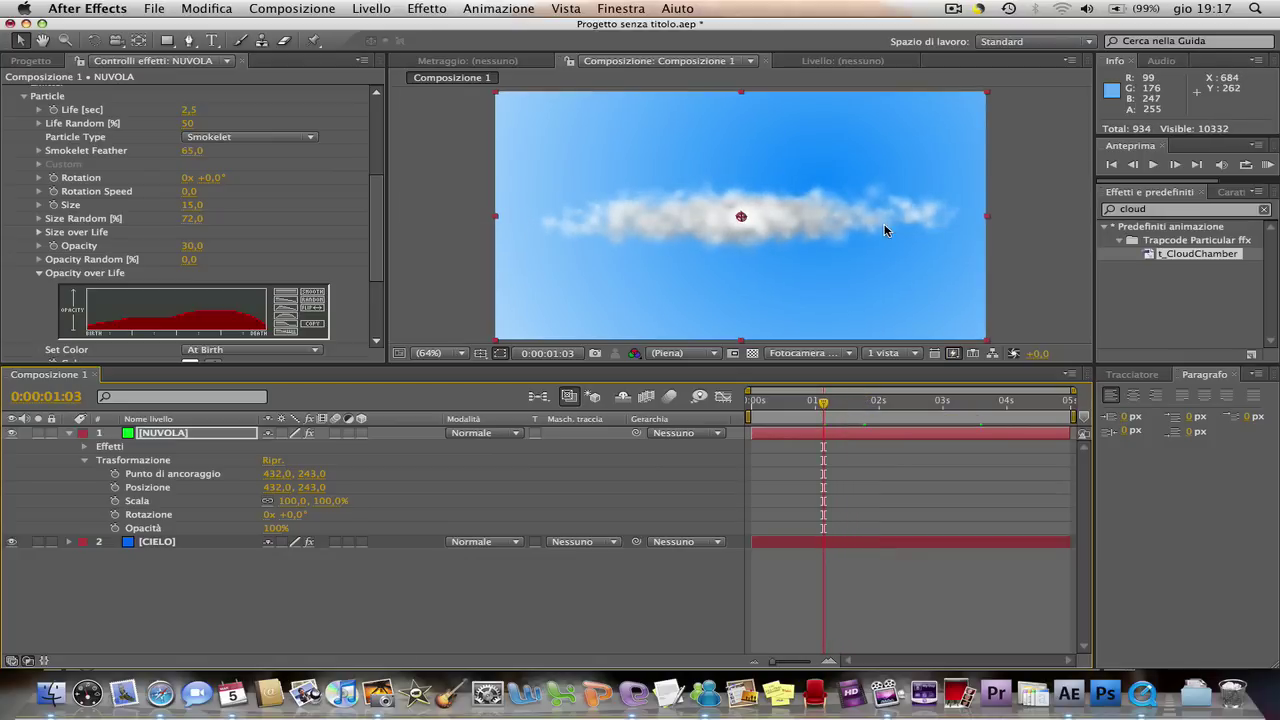
mouse_move(830, 405)
mouse_down()
mouse_move(803, 407)
mouse_move(841, 387)
mouse_up()
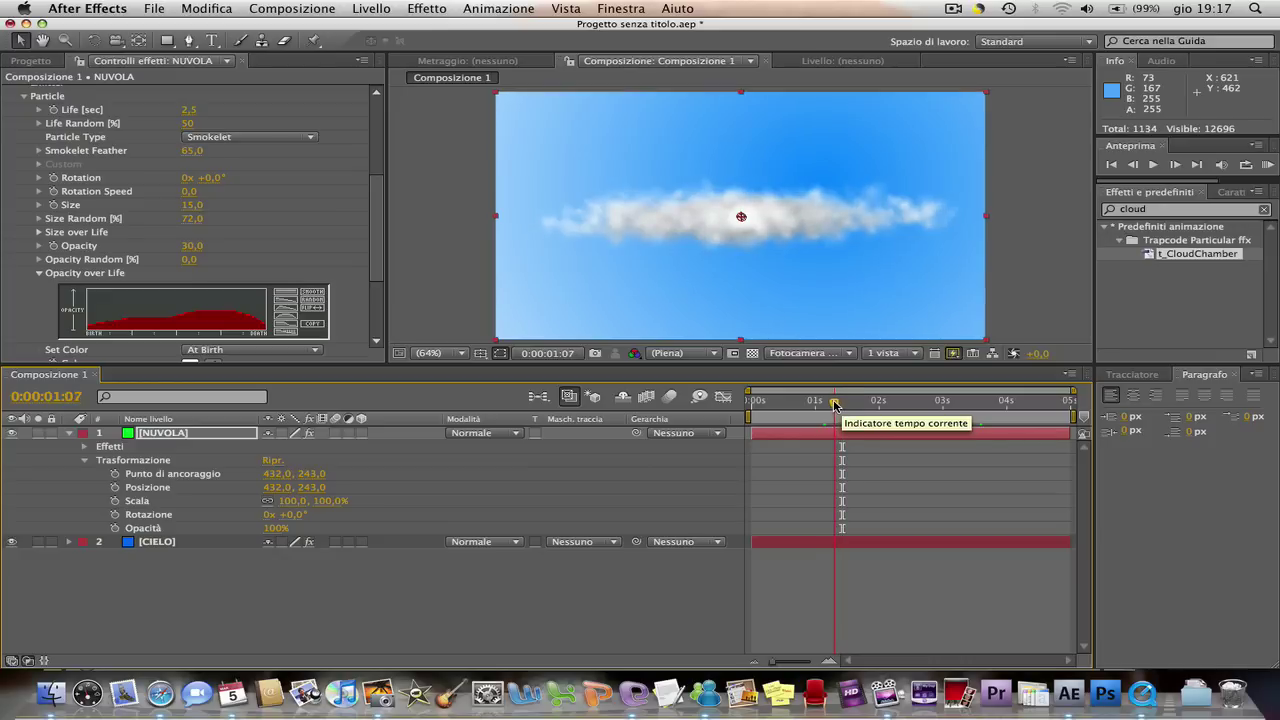
drag(842, 405, 818, 404)
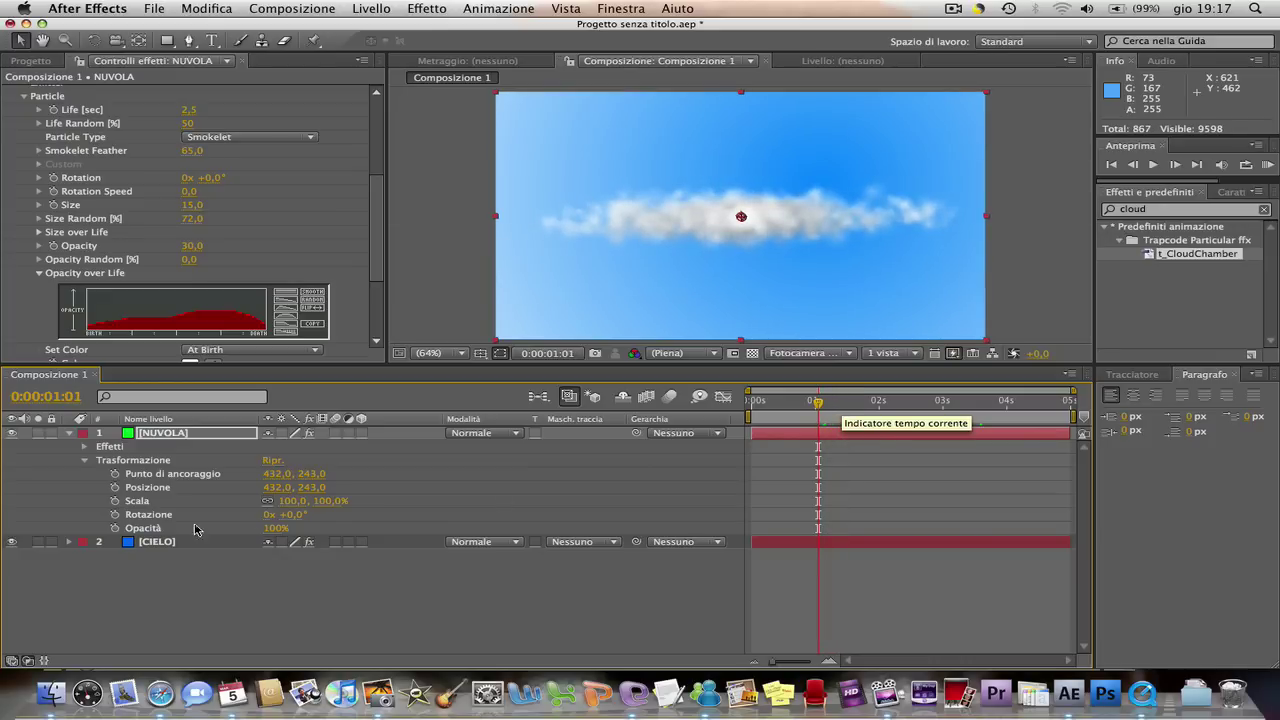
Set a 0% Opacity keyframe on NUVOLA at 0:00:01:01.
click(115, 528)
click(276, 528)
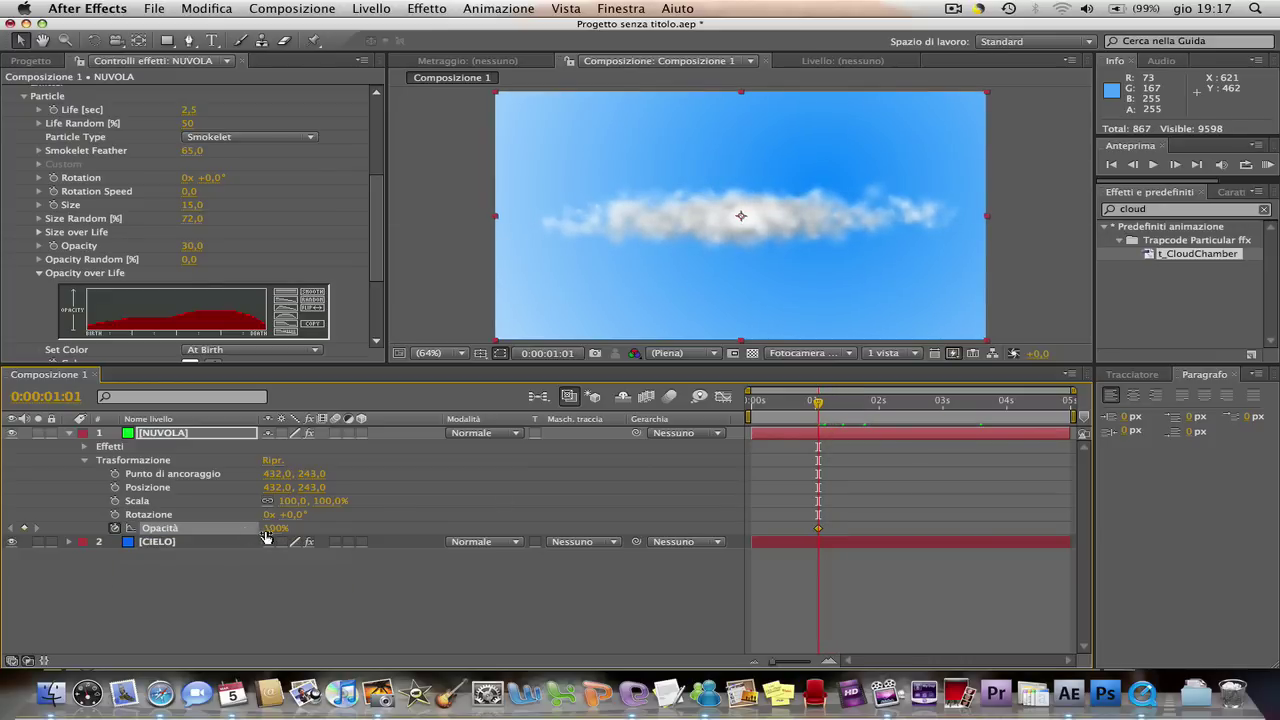
text(0)
key(Return)
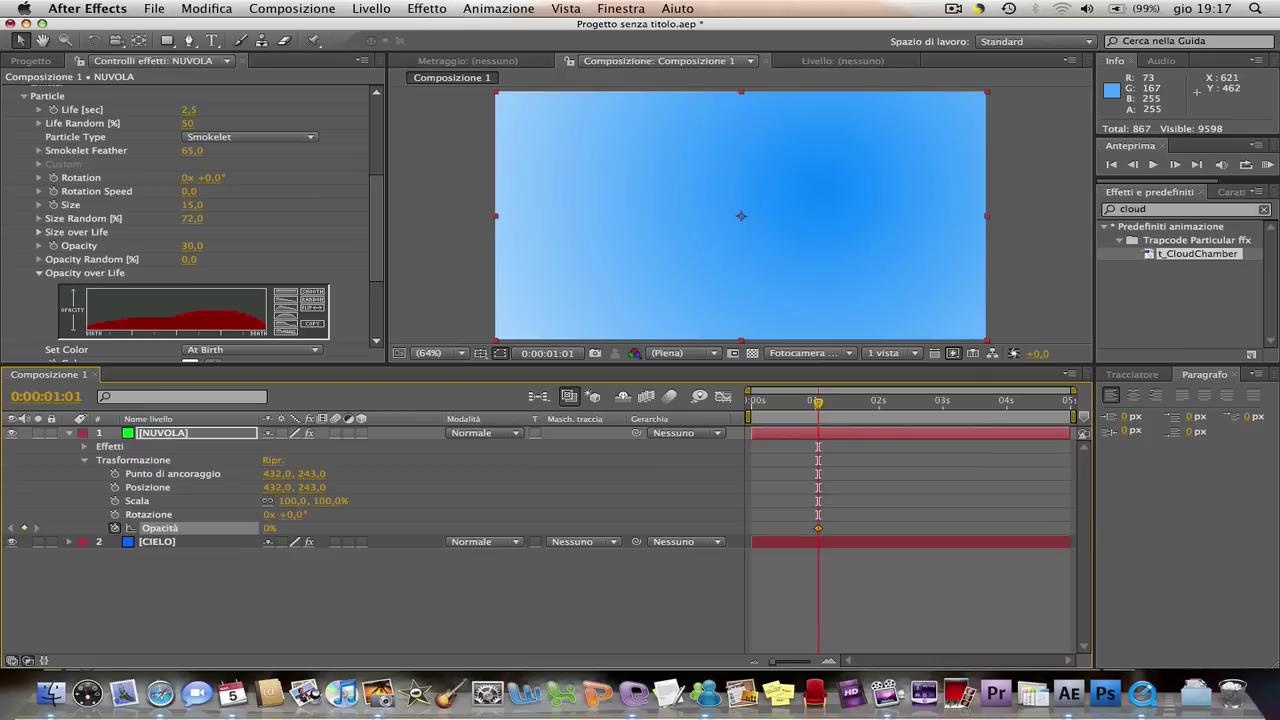
click(267, 528)
text(100)
key(Return)
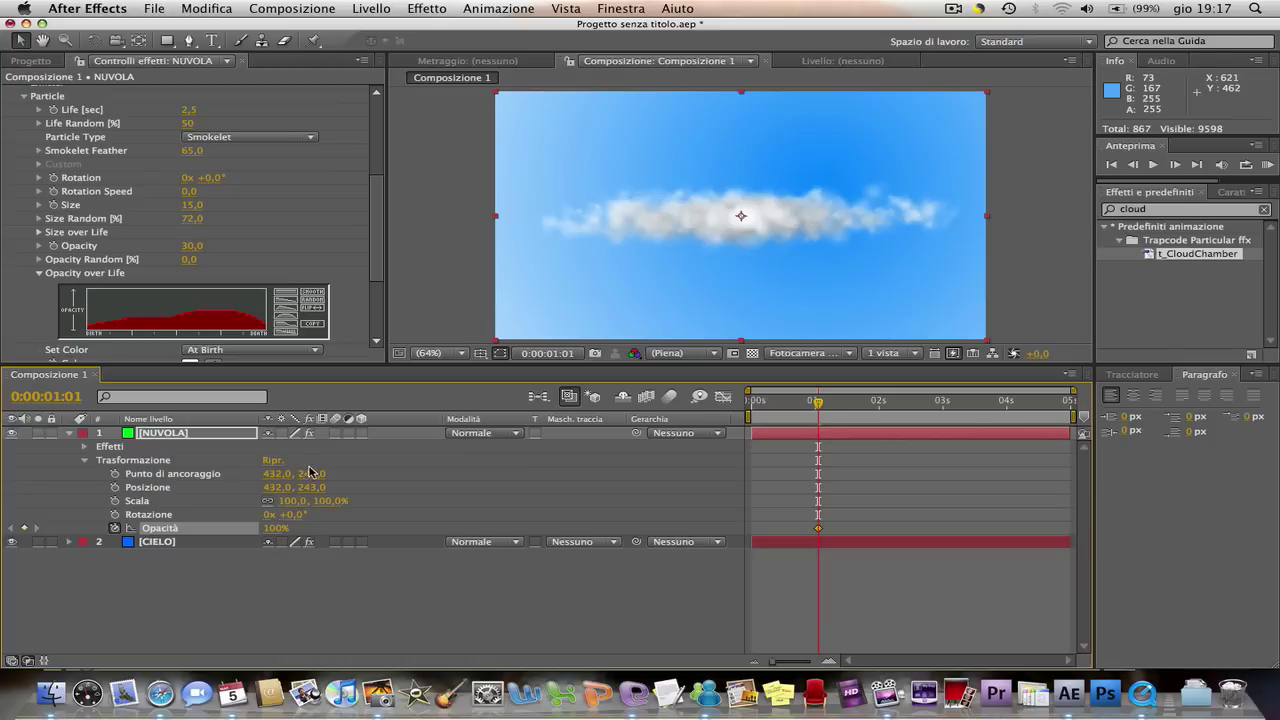
click(270, 528)
text(0)
key(Return)
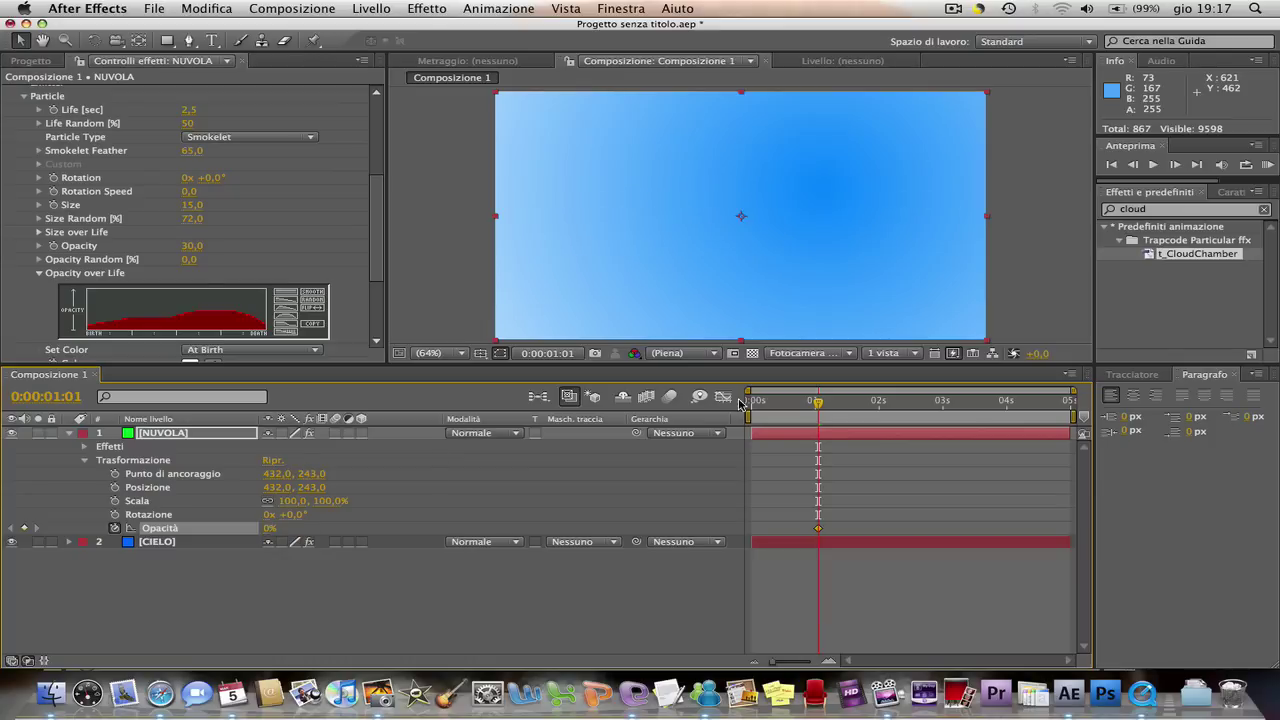
Add a 100% Opacity keyframe at 0:00:01:02 and slide the NUVOLA layer earlier.
drag(817, 405, 820, 407)
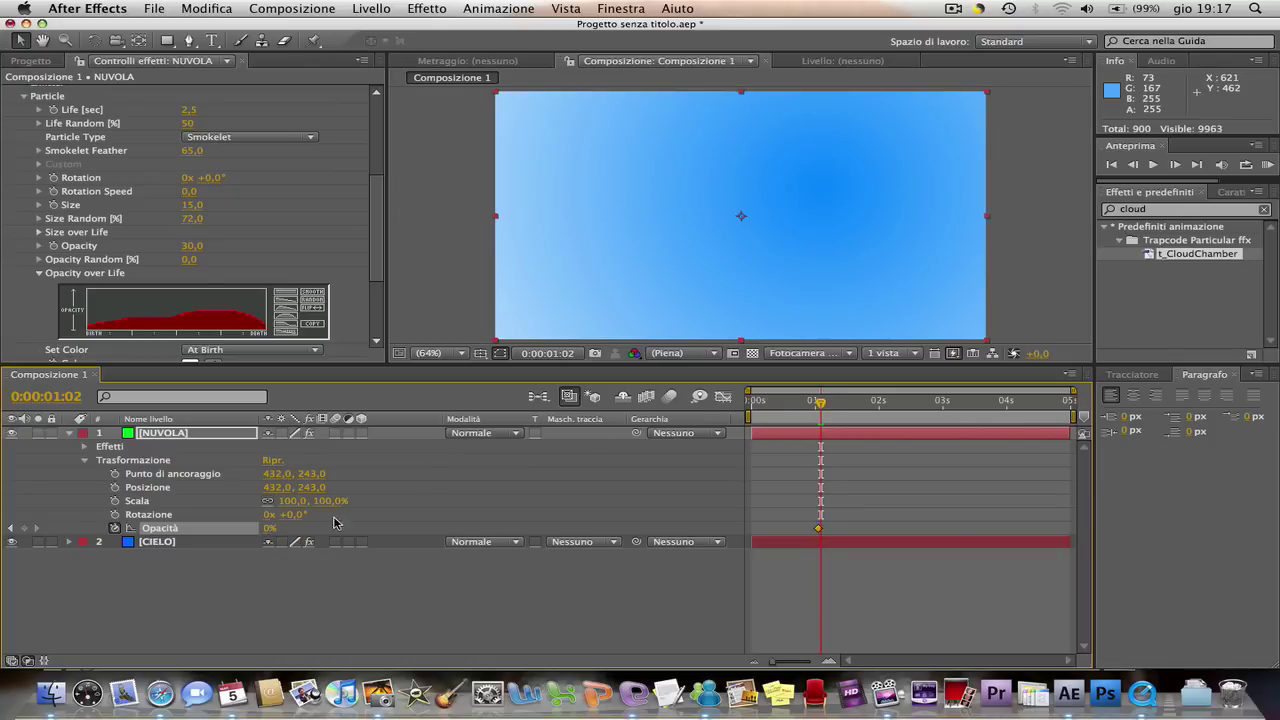
click(267, 528)
text(100)
key(Return)
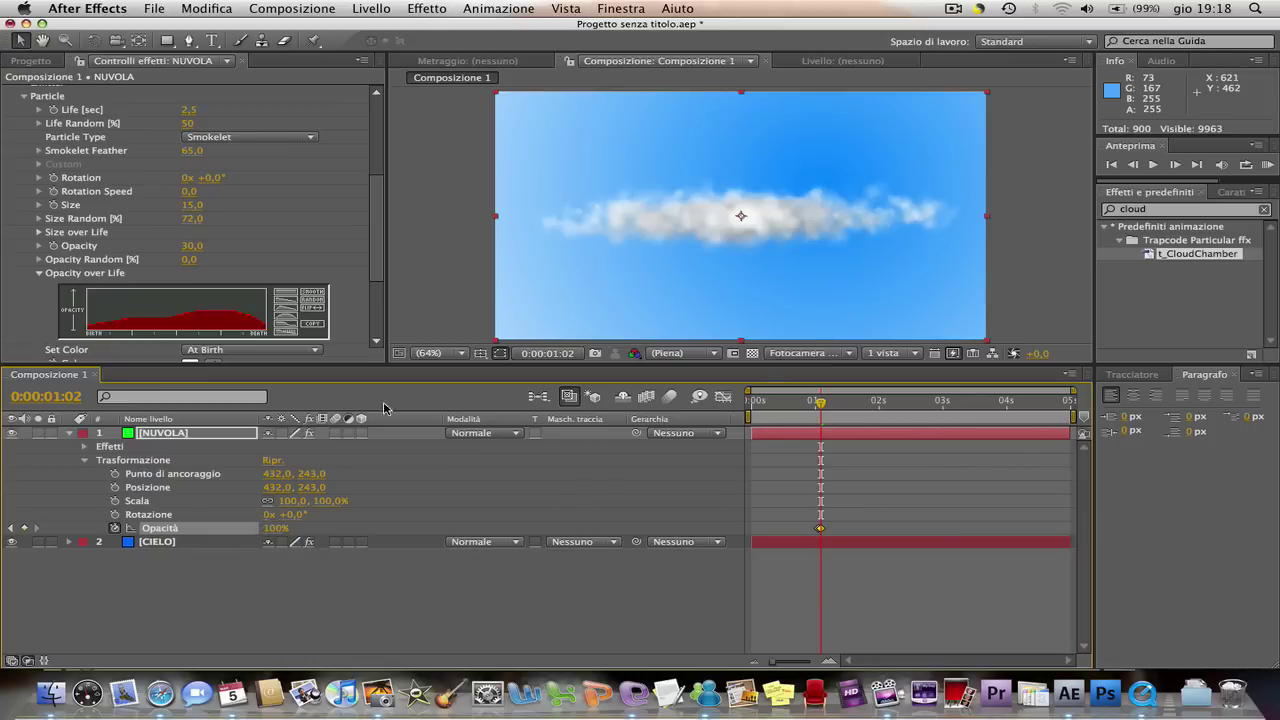
drag(851, 440, 783, 434)
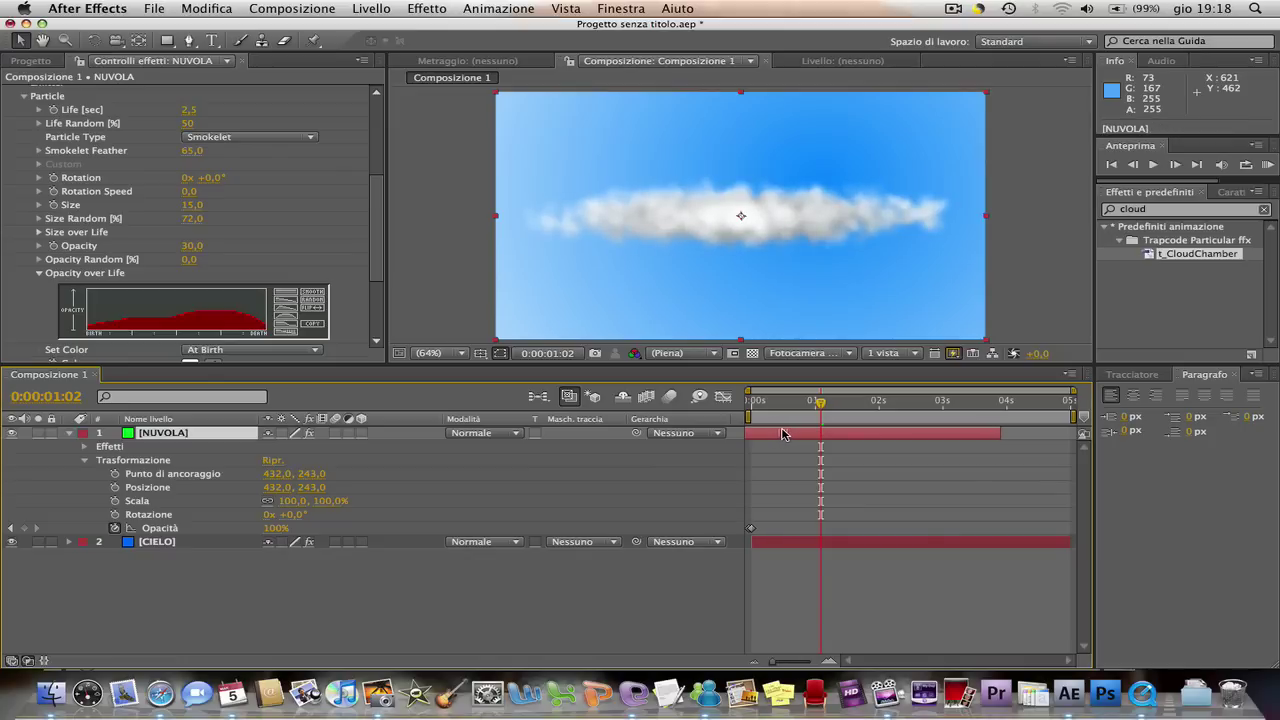
Nudge the opacity keyframes and NUVOLA layer so the layer starts at 0:00:00:00, then preview.
click(751, 530)
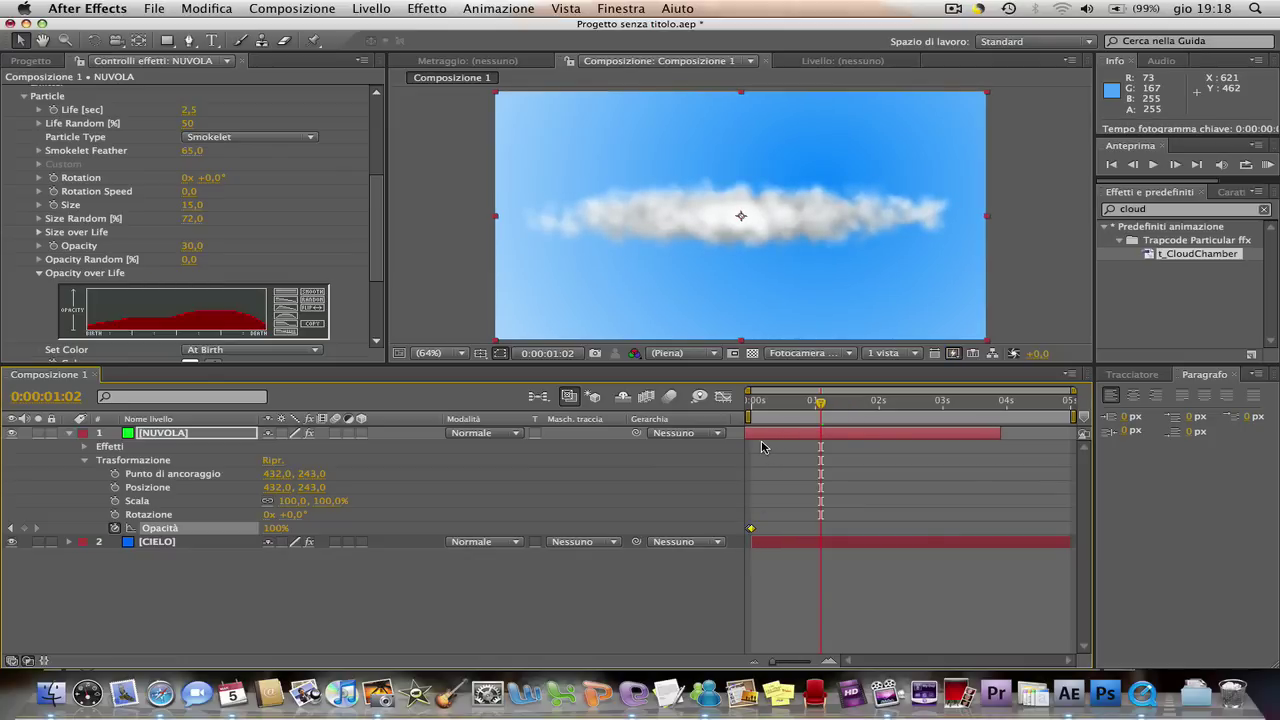
mouse_move(820, 403)
mouse_down()
mouse_move(751, 398)
mouse_move(781, 400)
mouse_up()
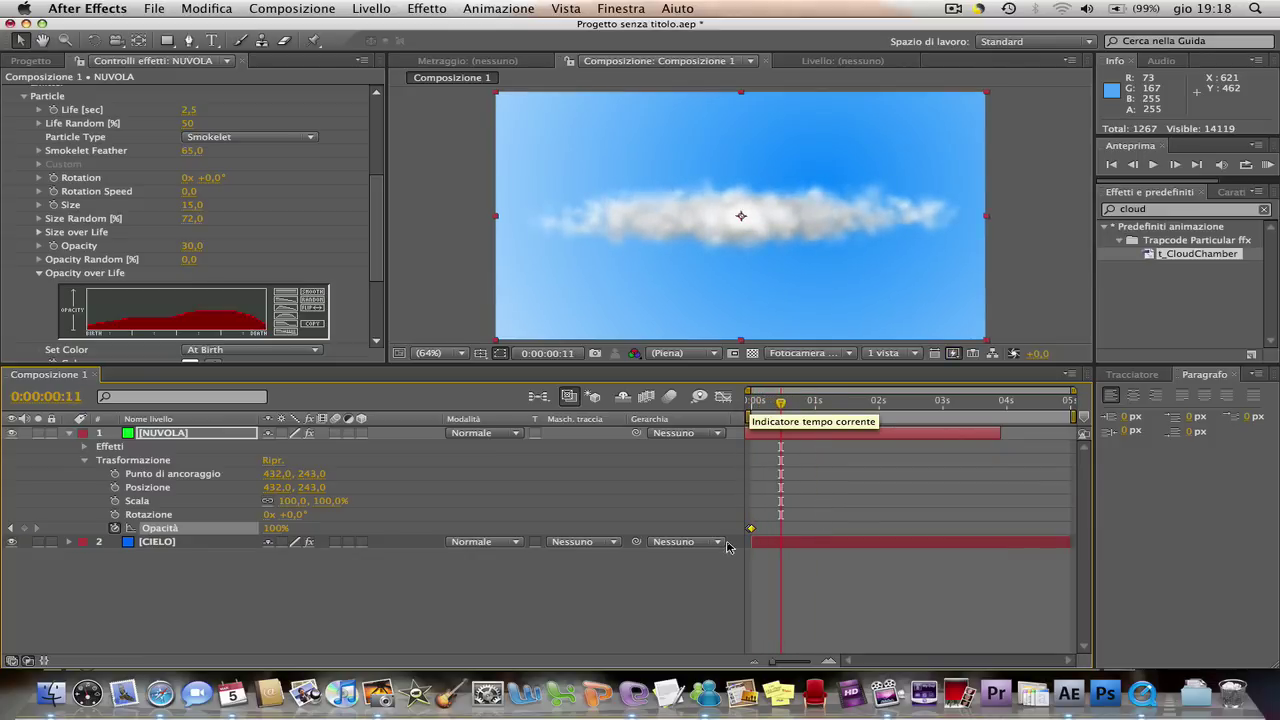
drag(752, 530, 773, 528)
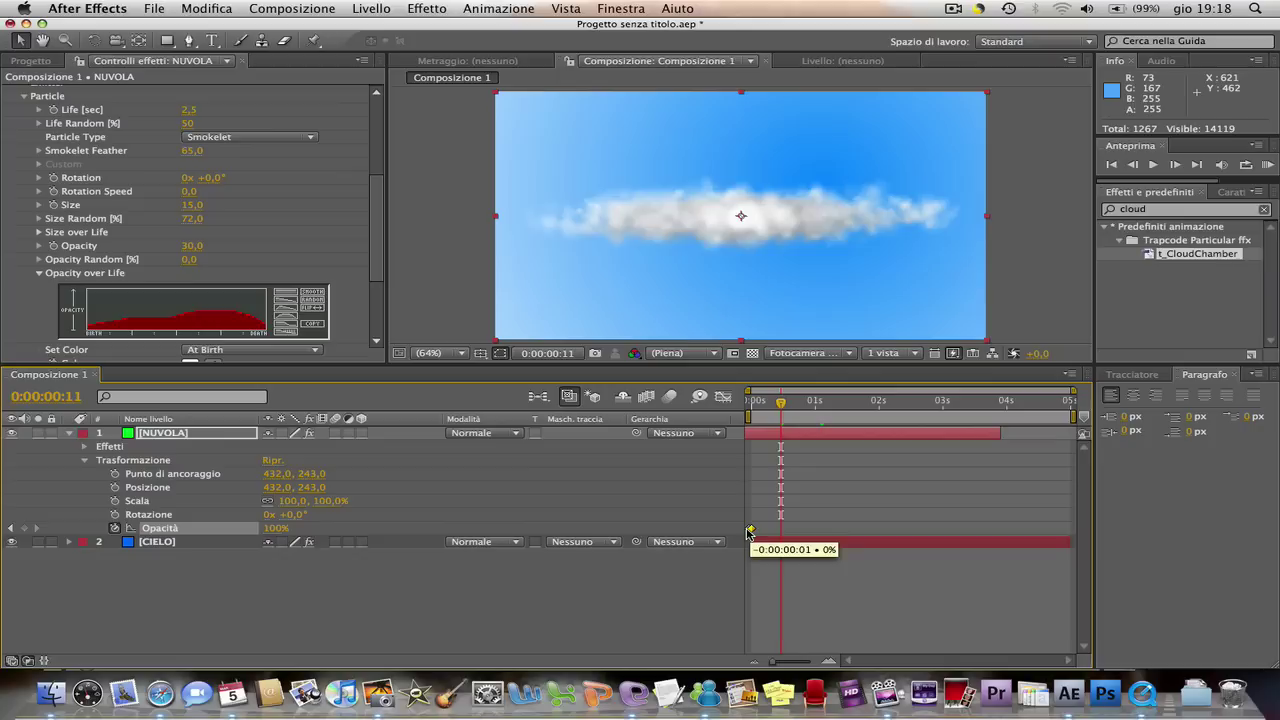
click(788, 436)
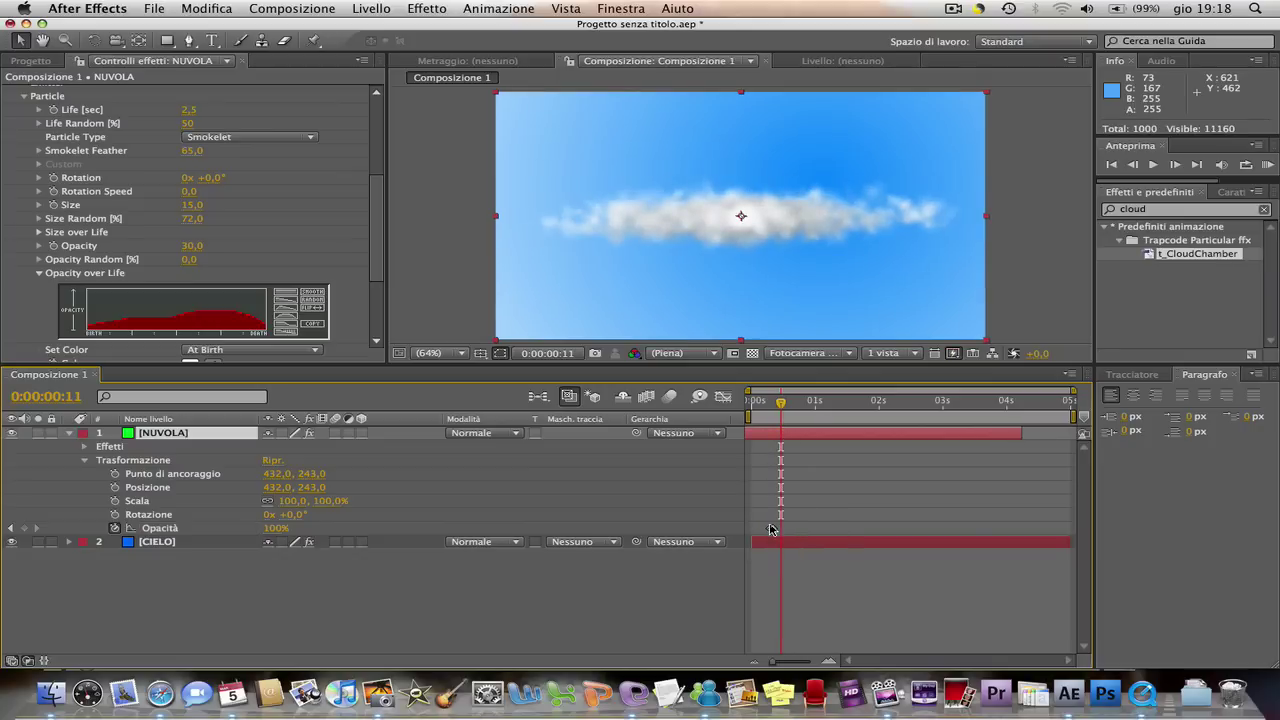
drag(768, 529, 768, 532)
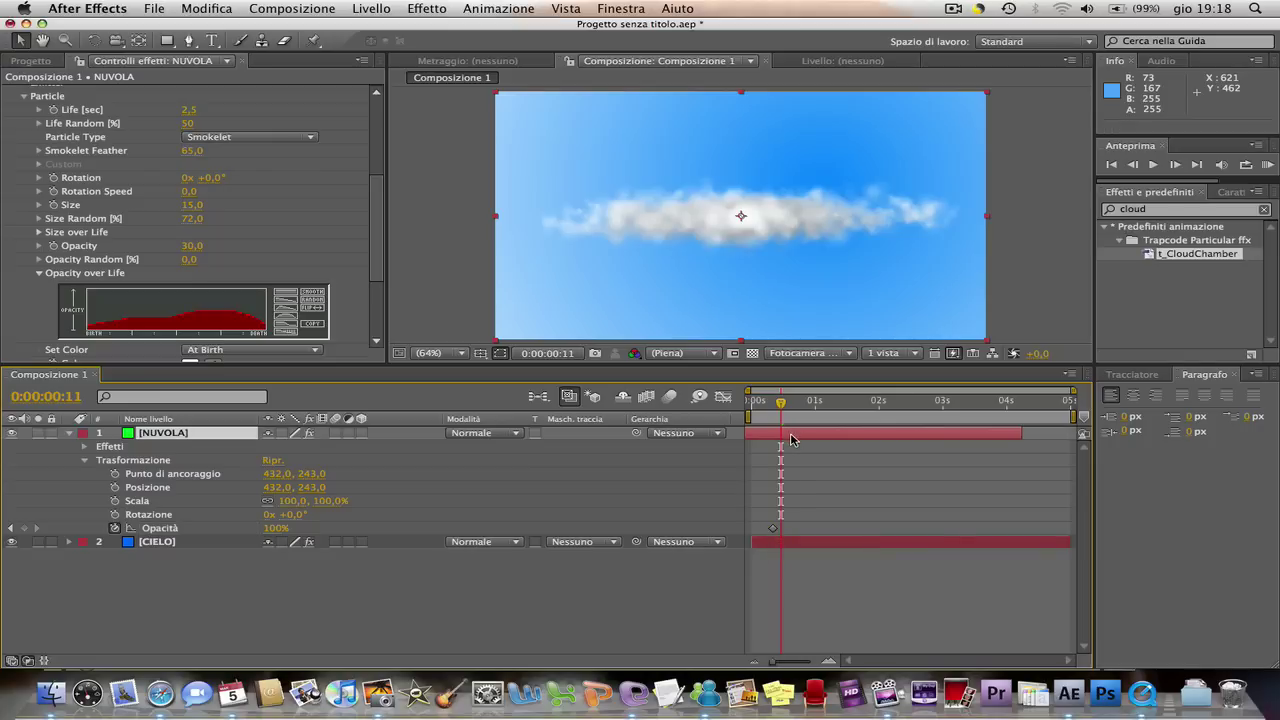
drag(791, 440, 769, 437)
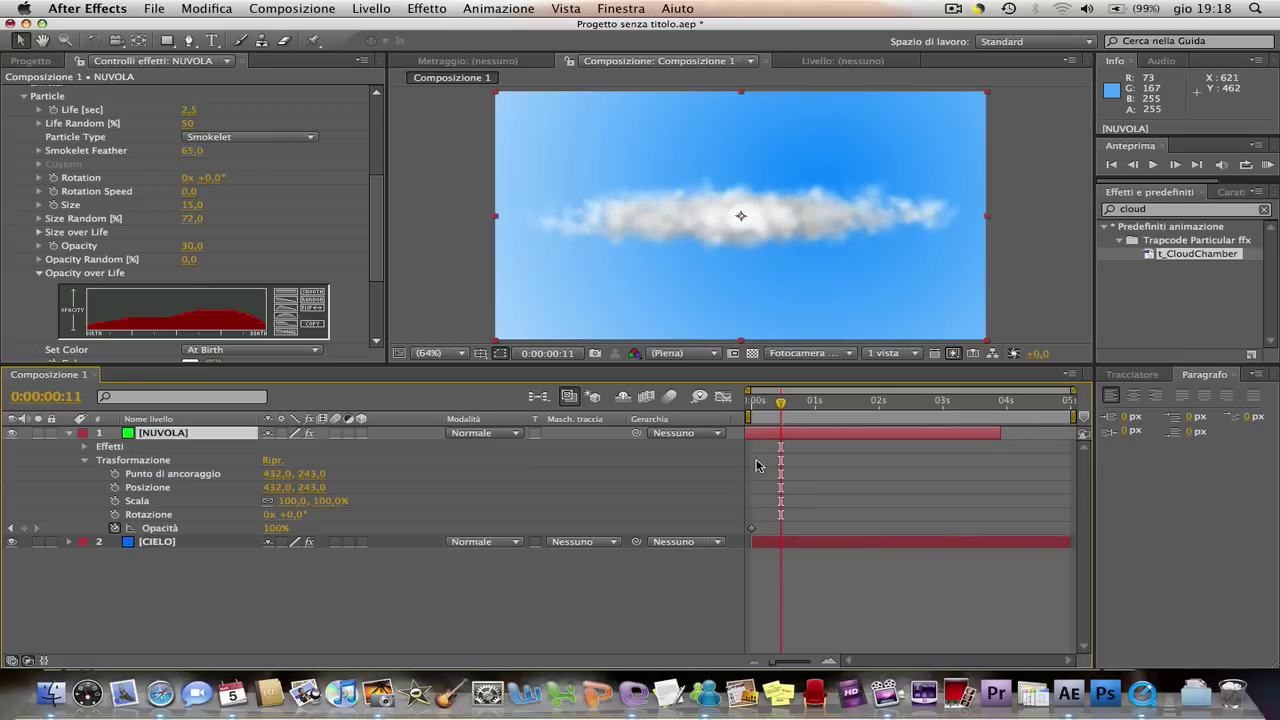
drag(776, 407, 750, 404)
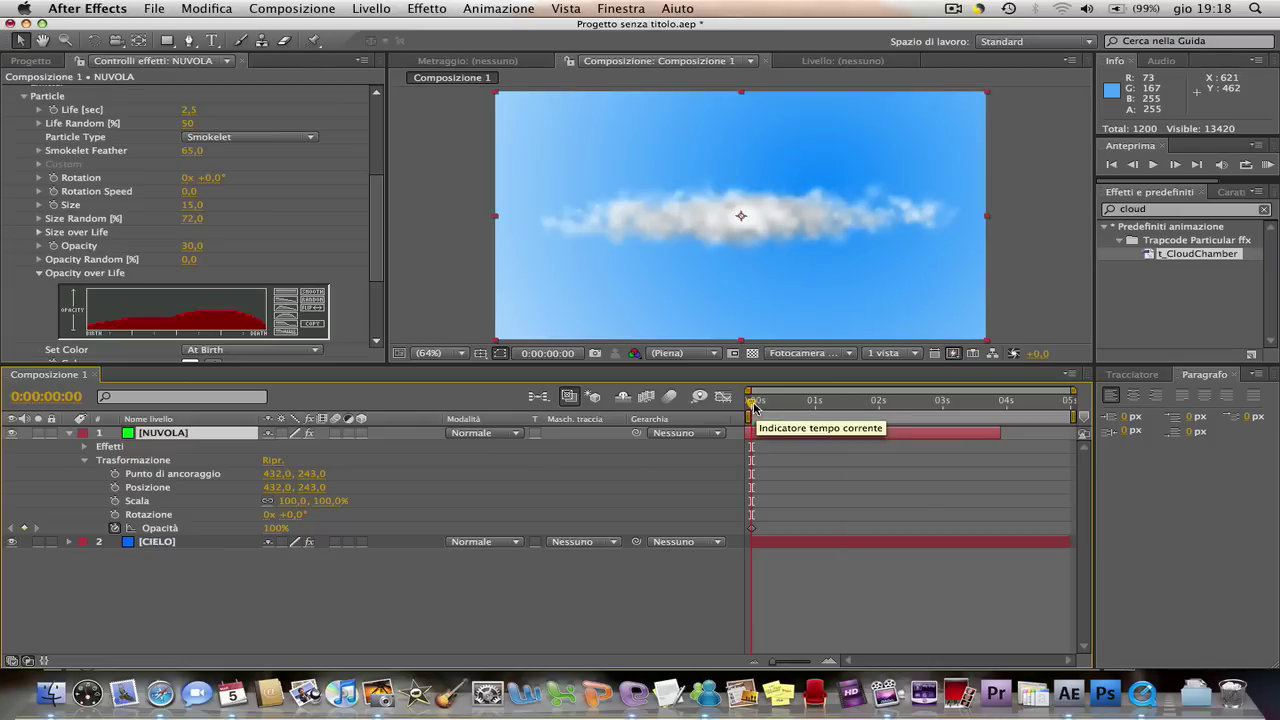
drag(752, 405, 898, 396)
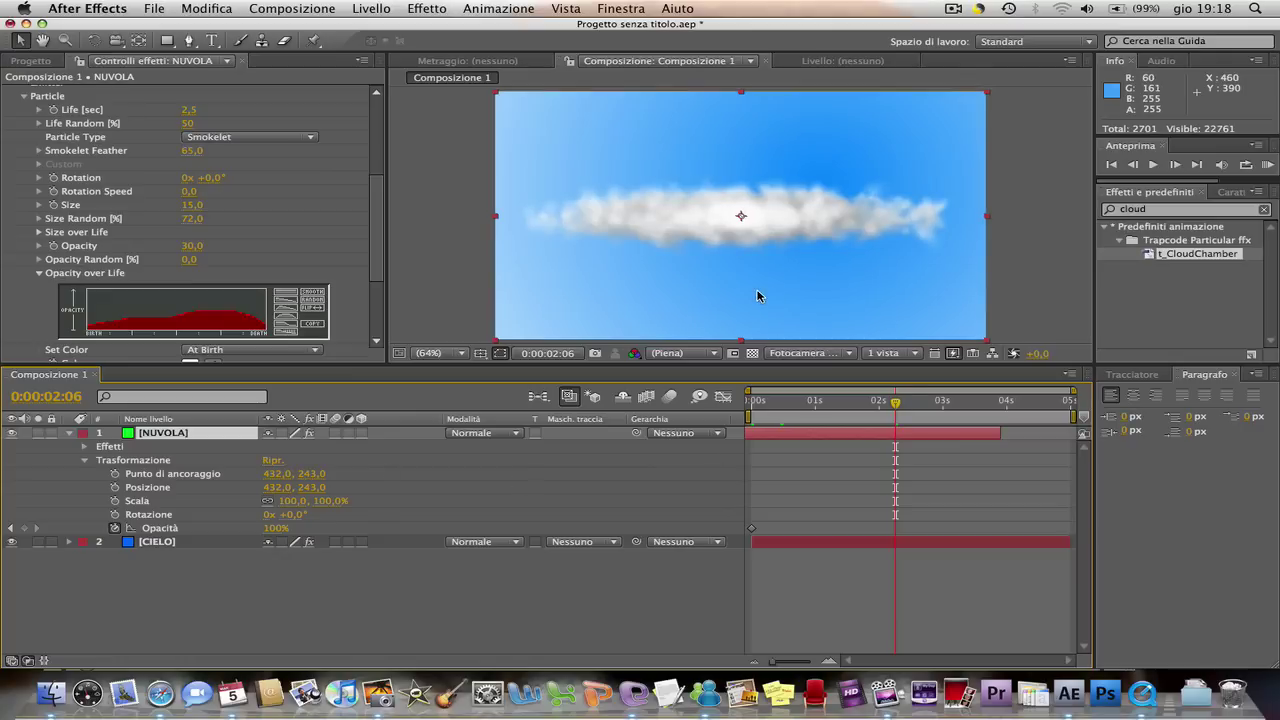
Expand Particular's Emitter group (800 particles/sec, Sphere, Position 432, 243) and return to frame 0.
scroll(278, 238, up, 5)
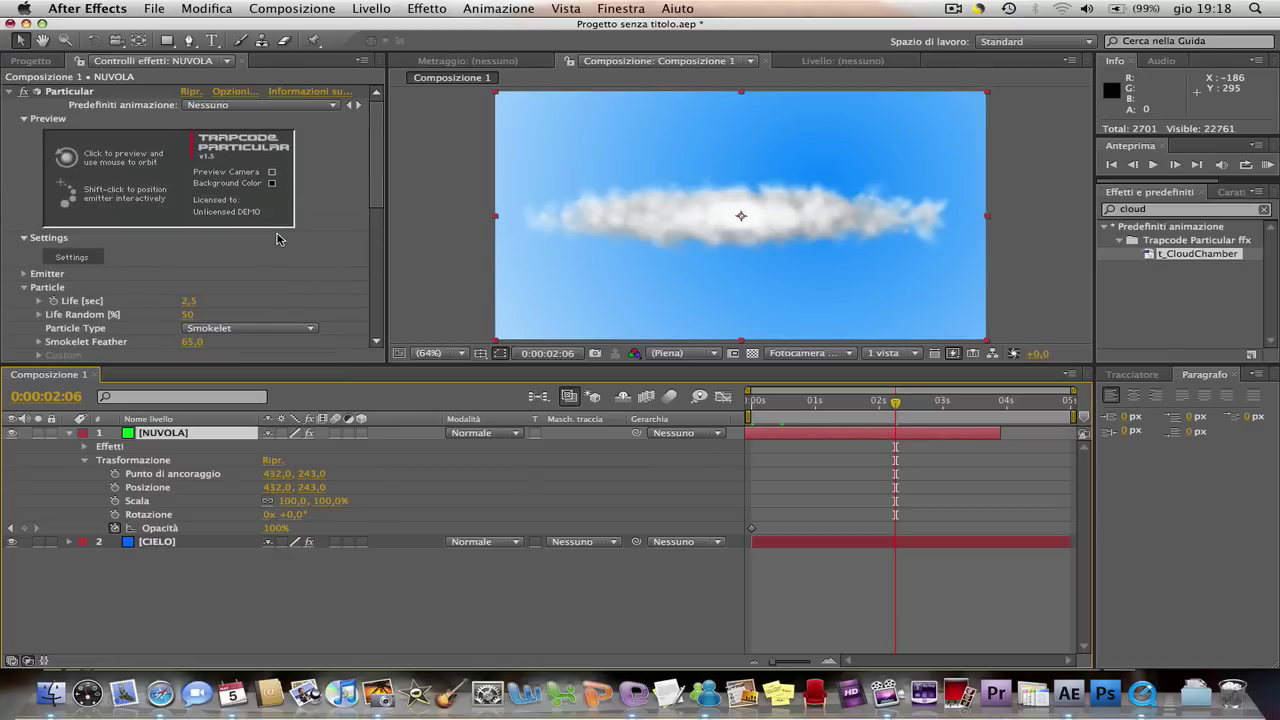
scroll(278, 238, down, 2)
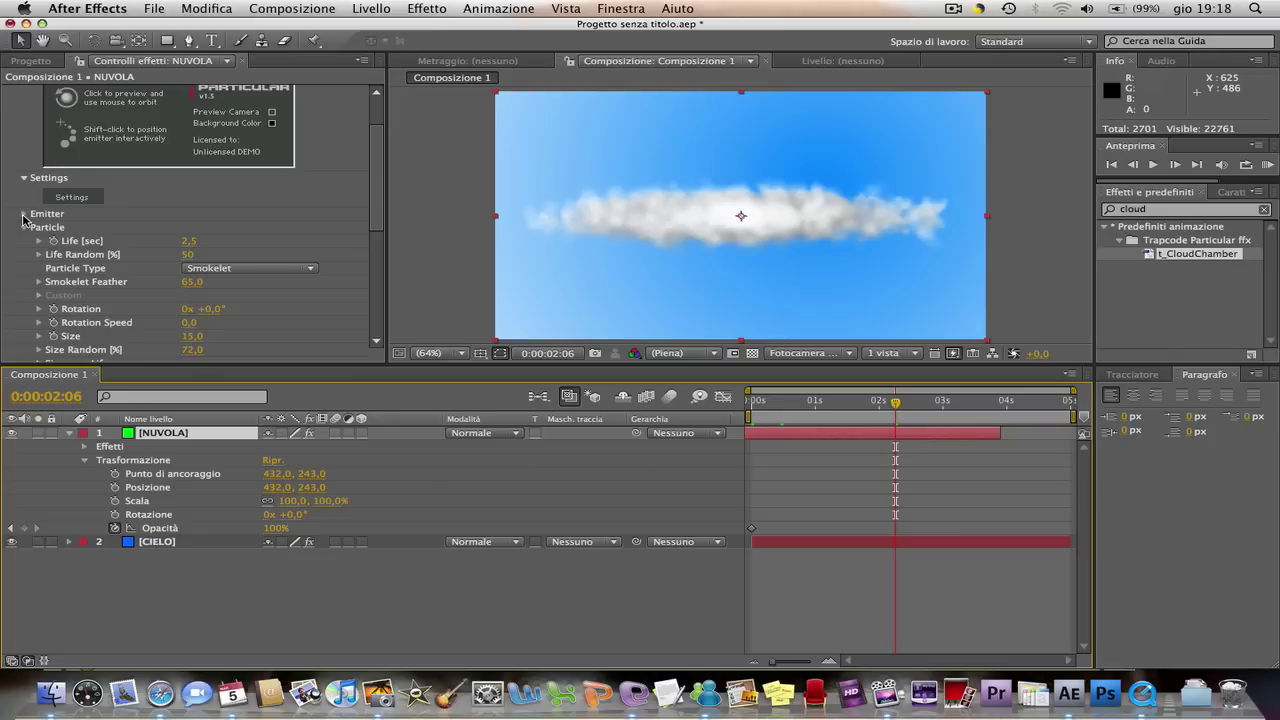
click(24, 215)
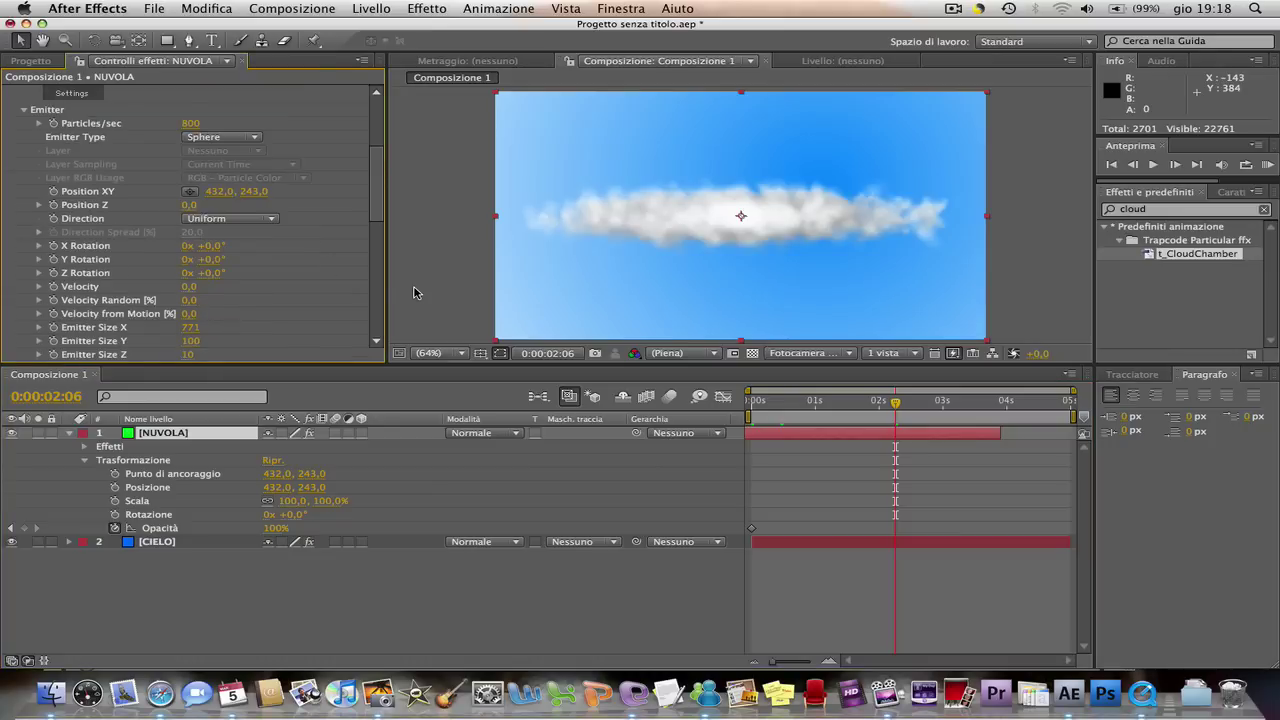
drag(895, 401, 752, 400)
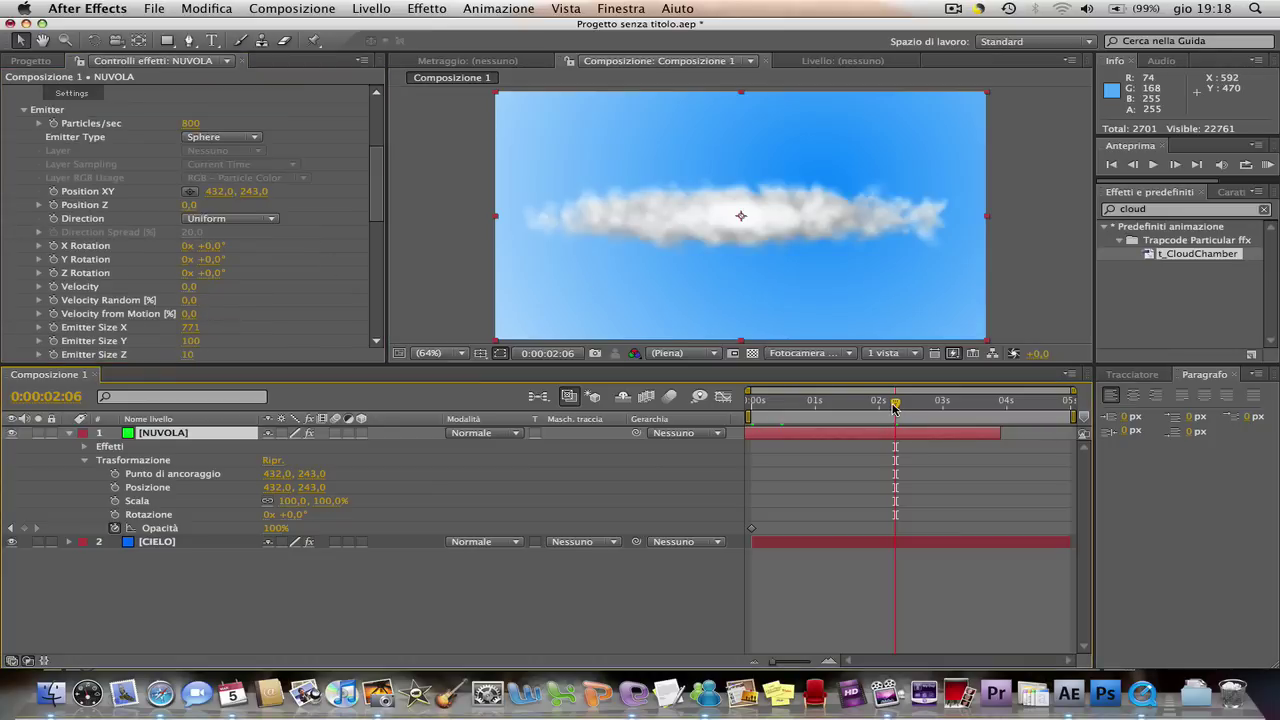
click(752, 400)
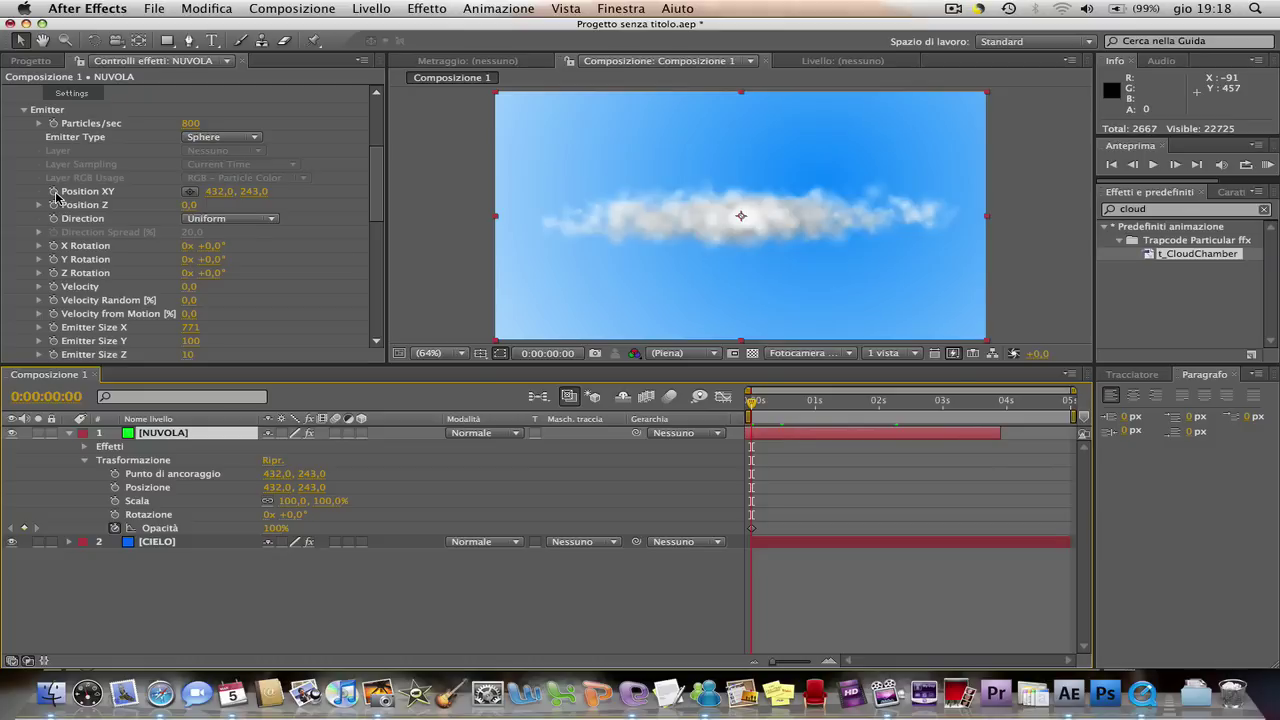
Keyframe emitter Position XY at 432, 243 at 0:00 and 429.7, 245.3 at two seconds.
click(54, 191)
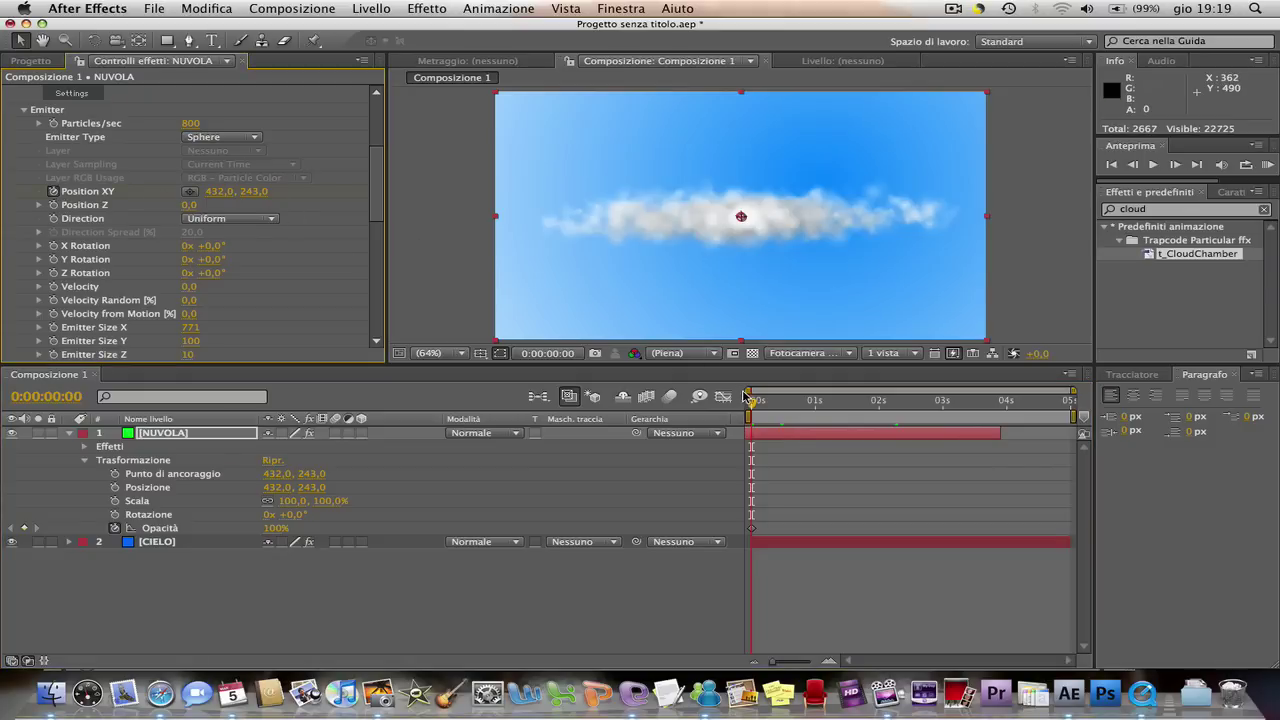
drag(754, 403, 879, 405)
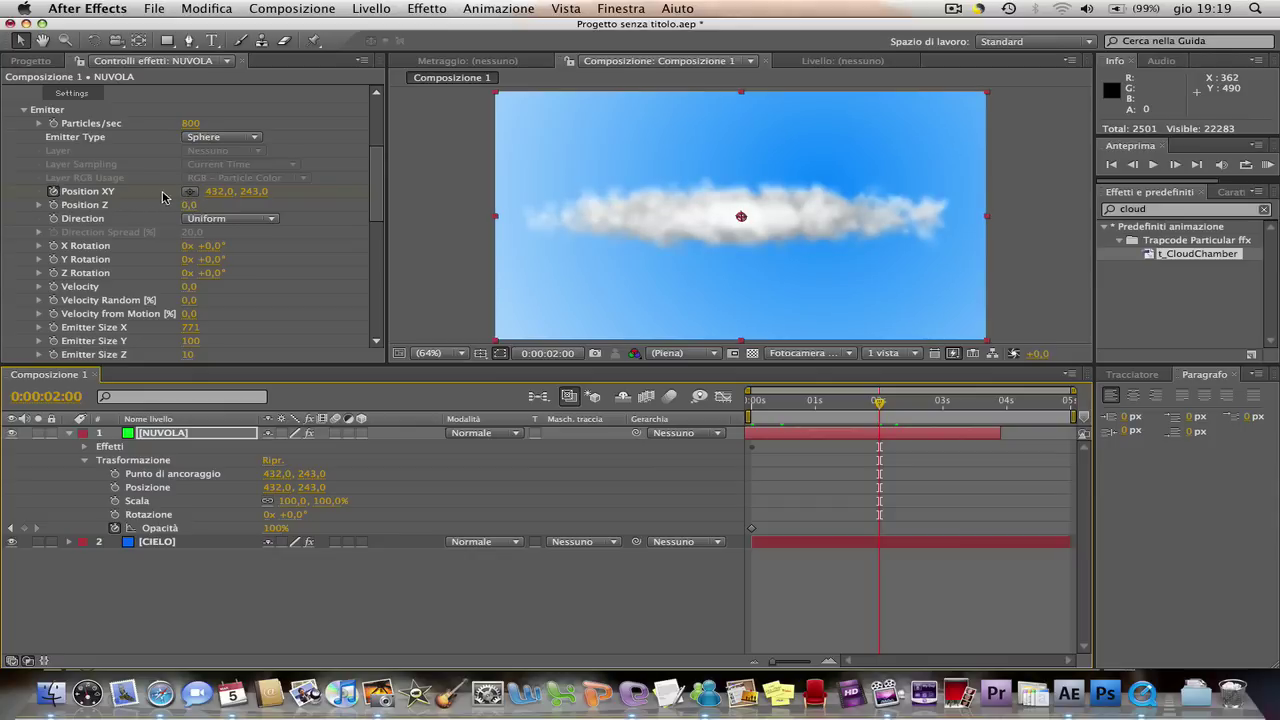
click(190, 192)
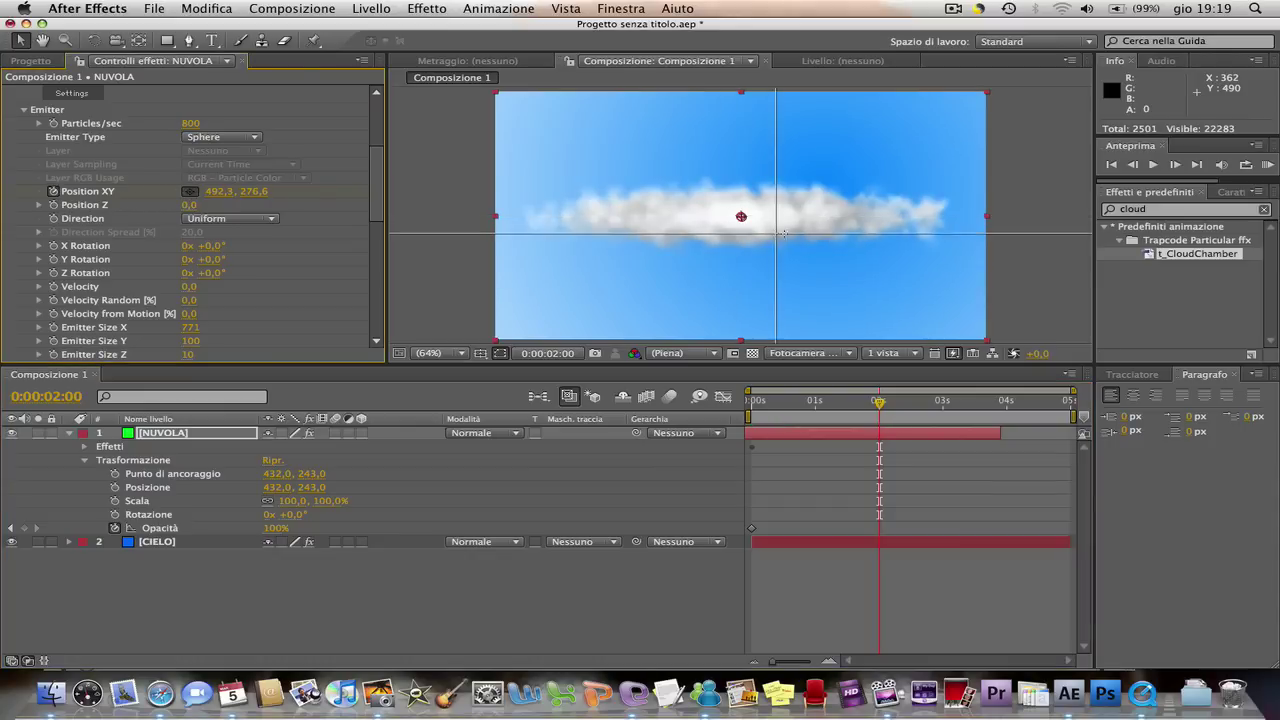
click(966, 216)
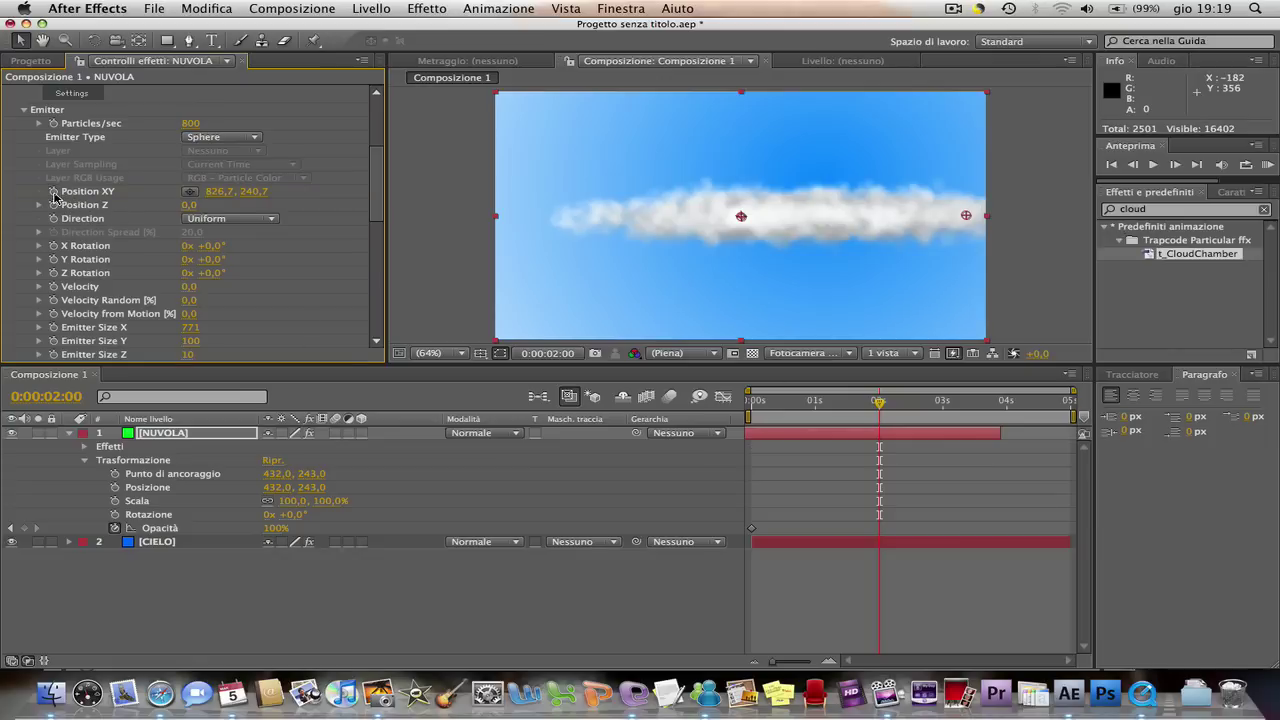
drag(966, 216, 738, 226)
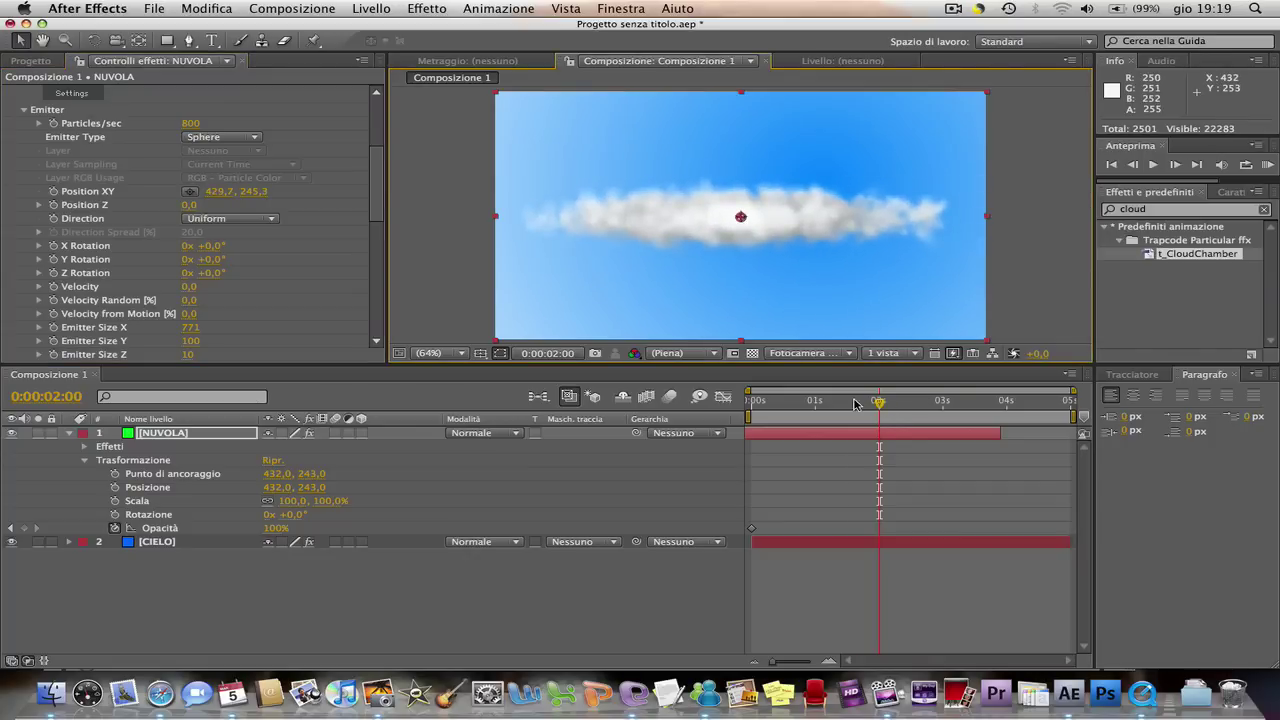
drag(855, 403, 794, 402)
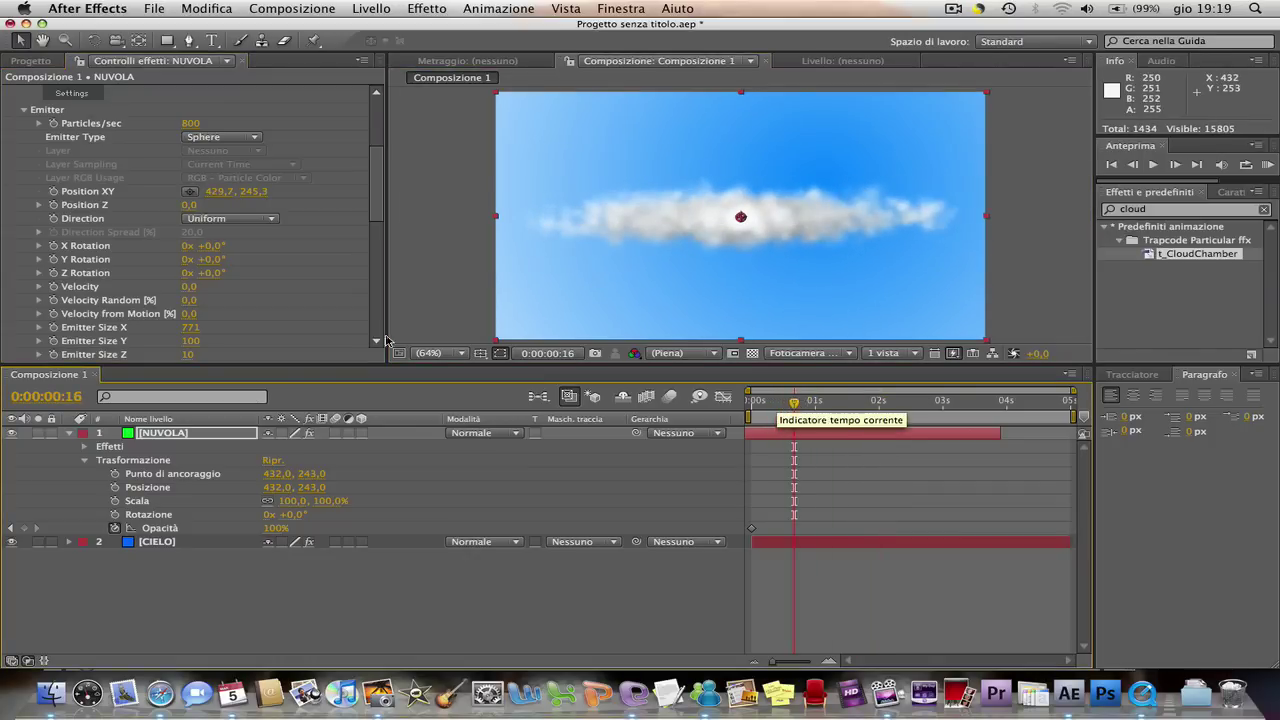
Show Particular's Physics Air settings with Wind X, Y, Z at 0, back at 0:00.
drag(373, 179, 368, 289)
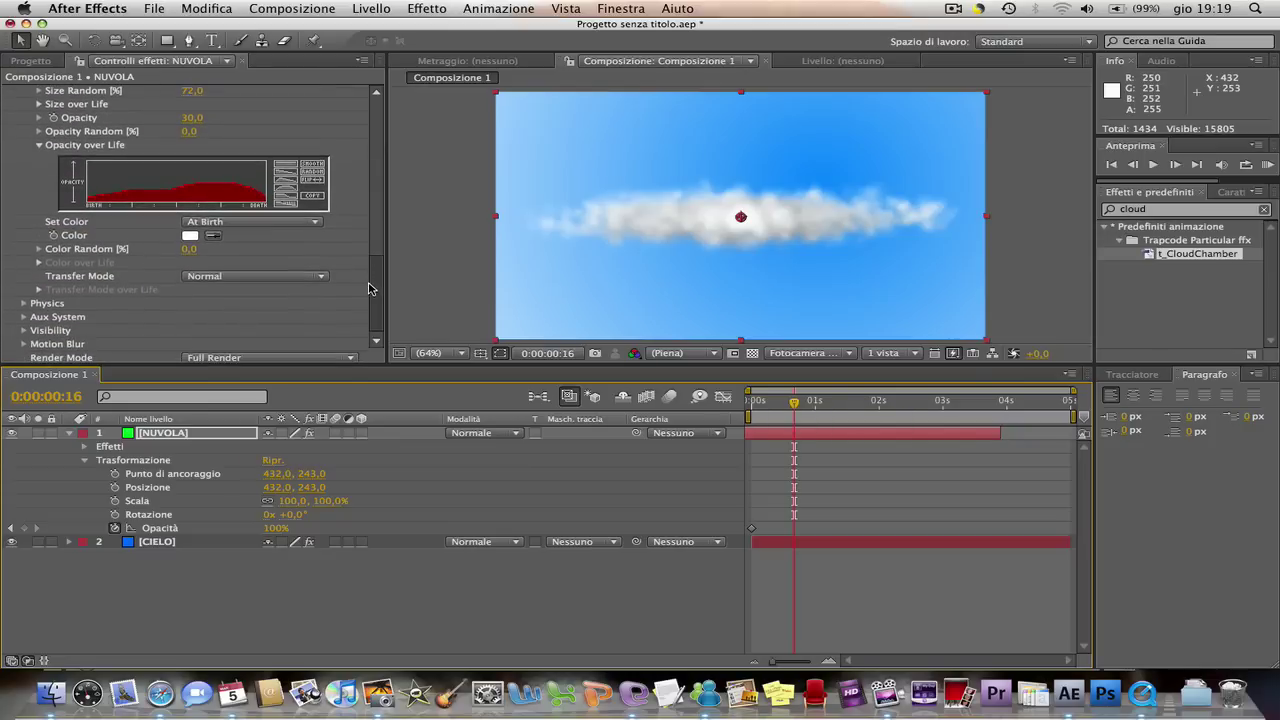
click(24, 303)
scroll(210, 302, down, 5)
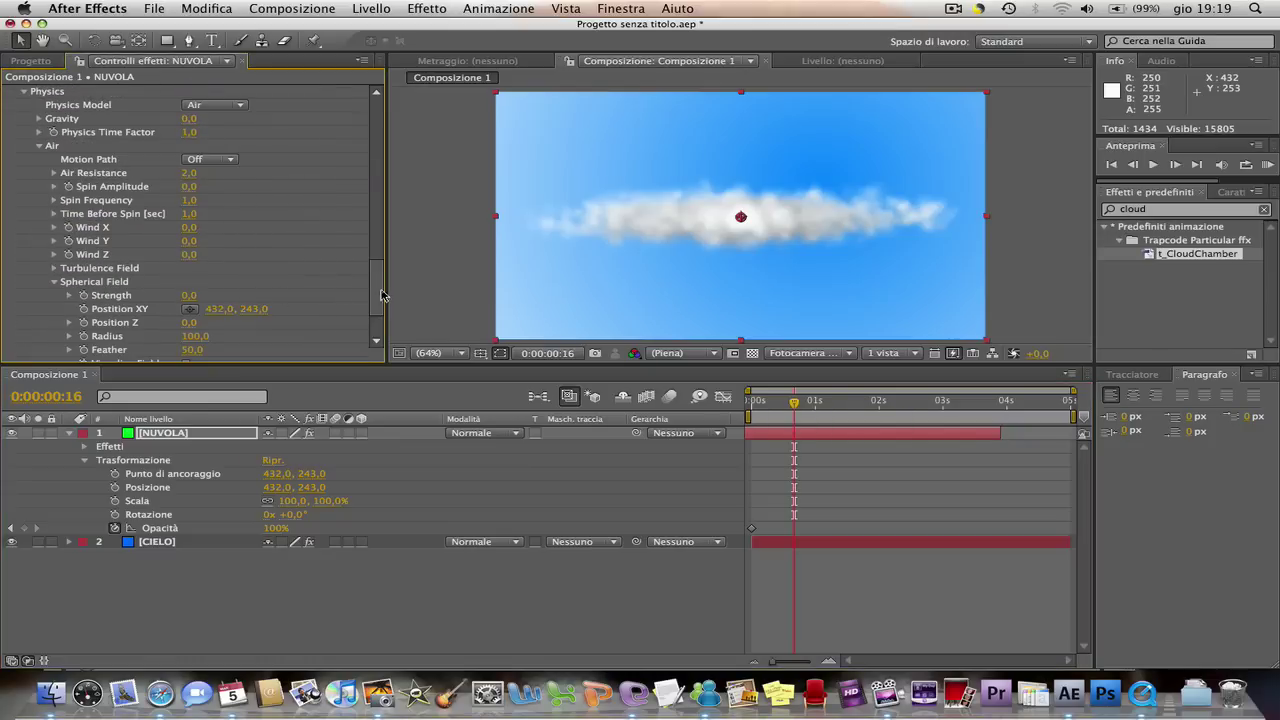
scroll(379, 301, down, 4)
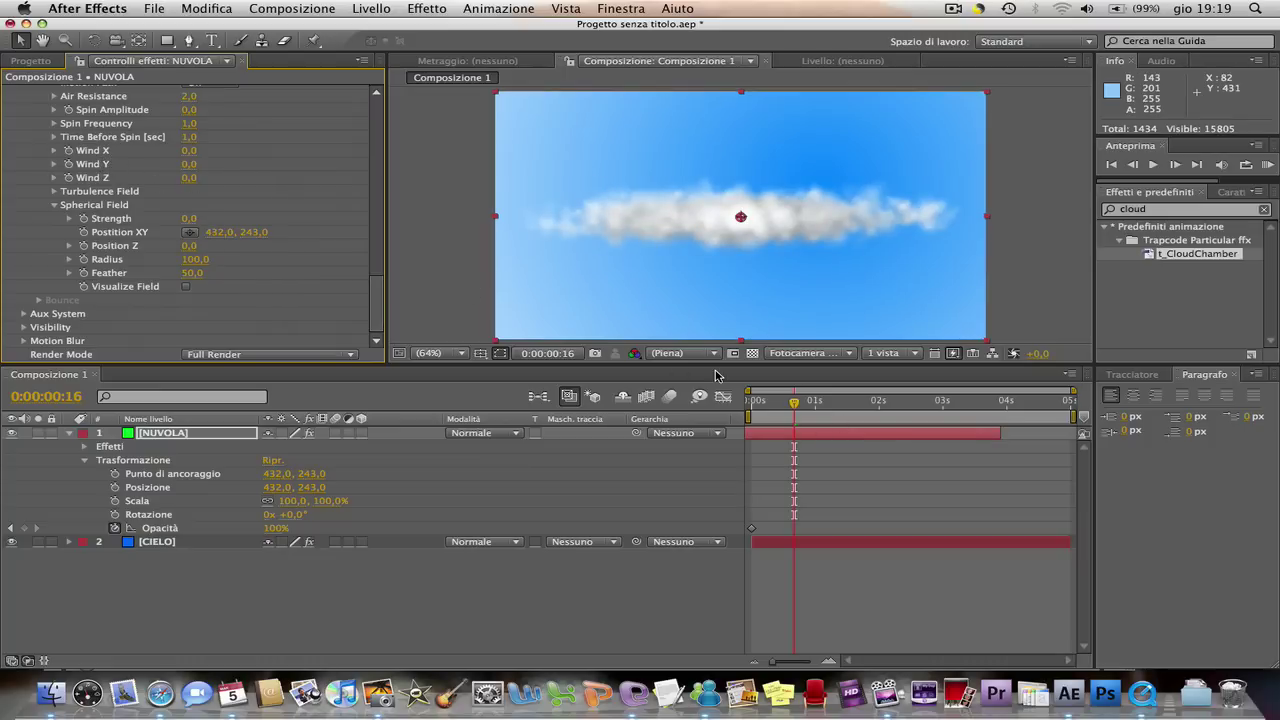
click(795, 410)
drag(795, 410, 752, 405)
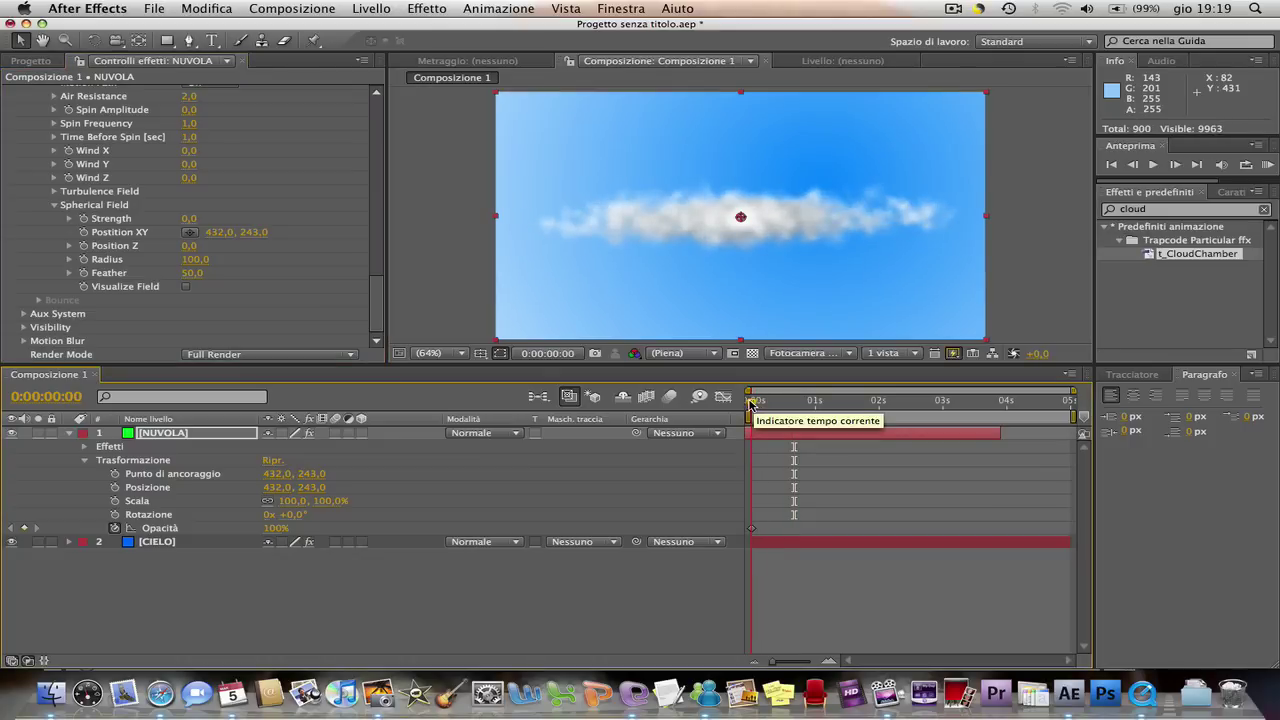
Keyframe Wind X from 0 at 0:00 to 197 at 0:02:00, then preview the drift.
click(69, 151)
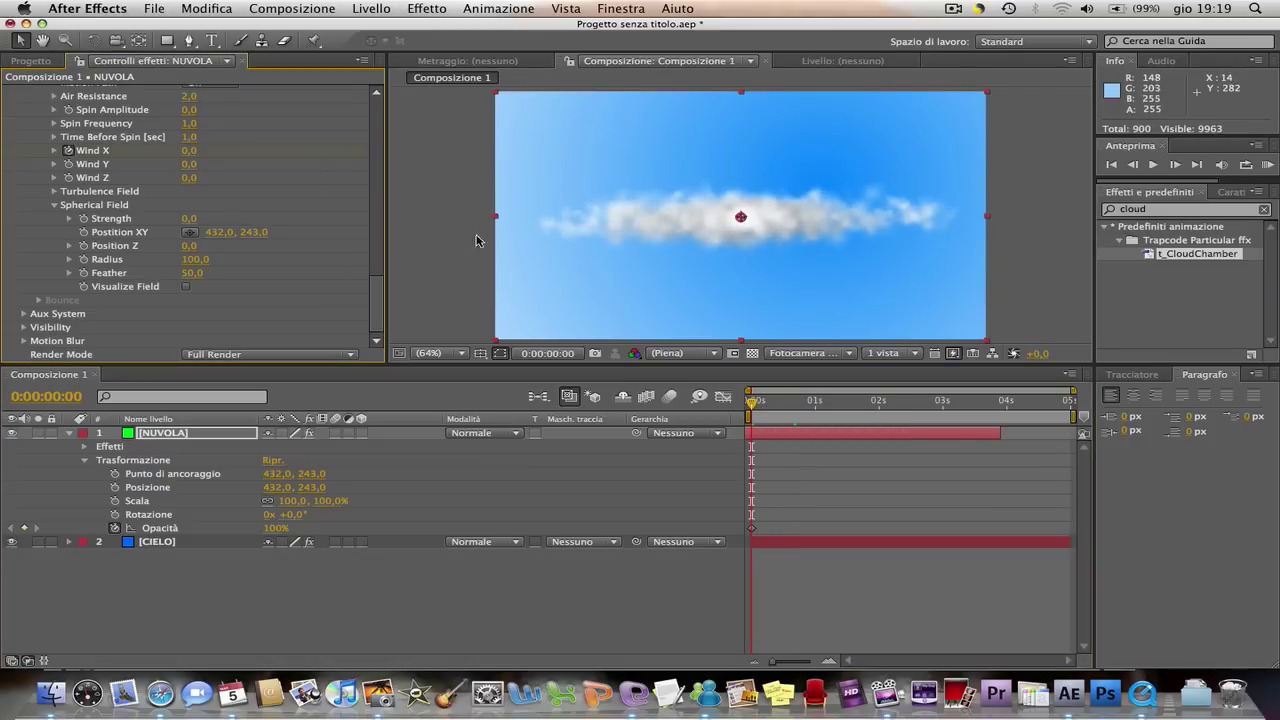
drag(757, 404, 878, 404)
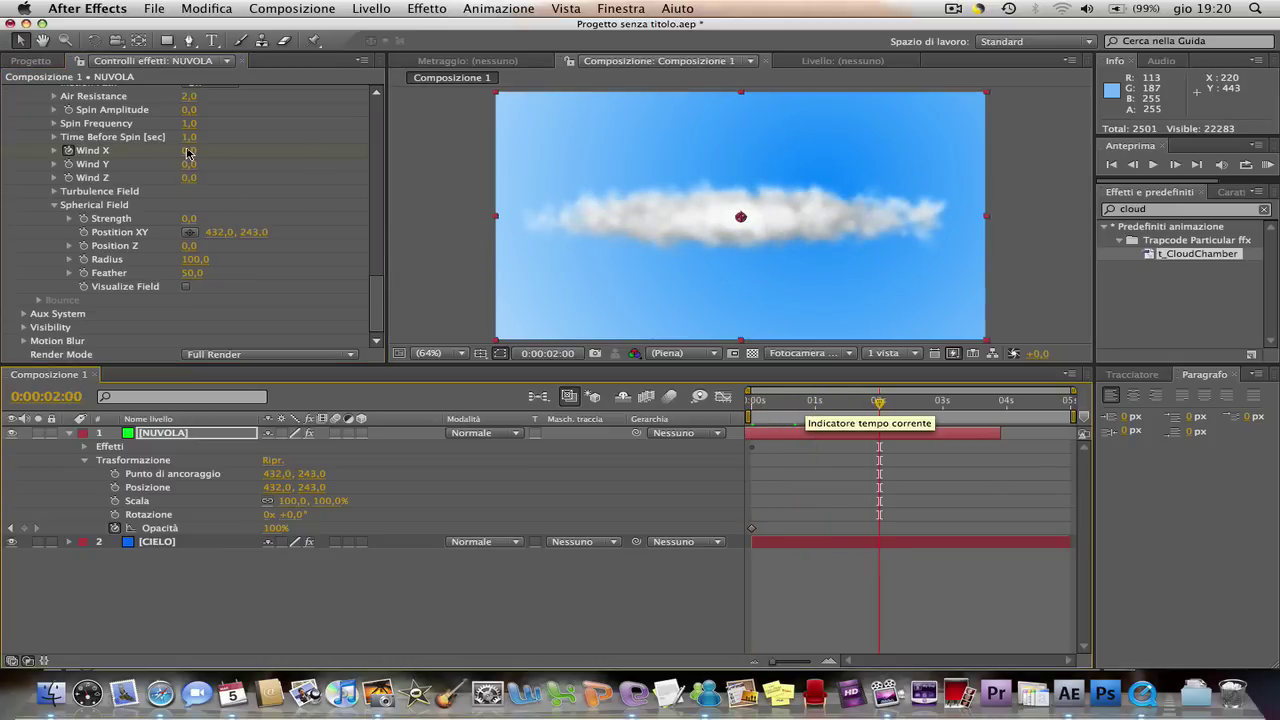
drag(185, 152, 362, 147)
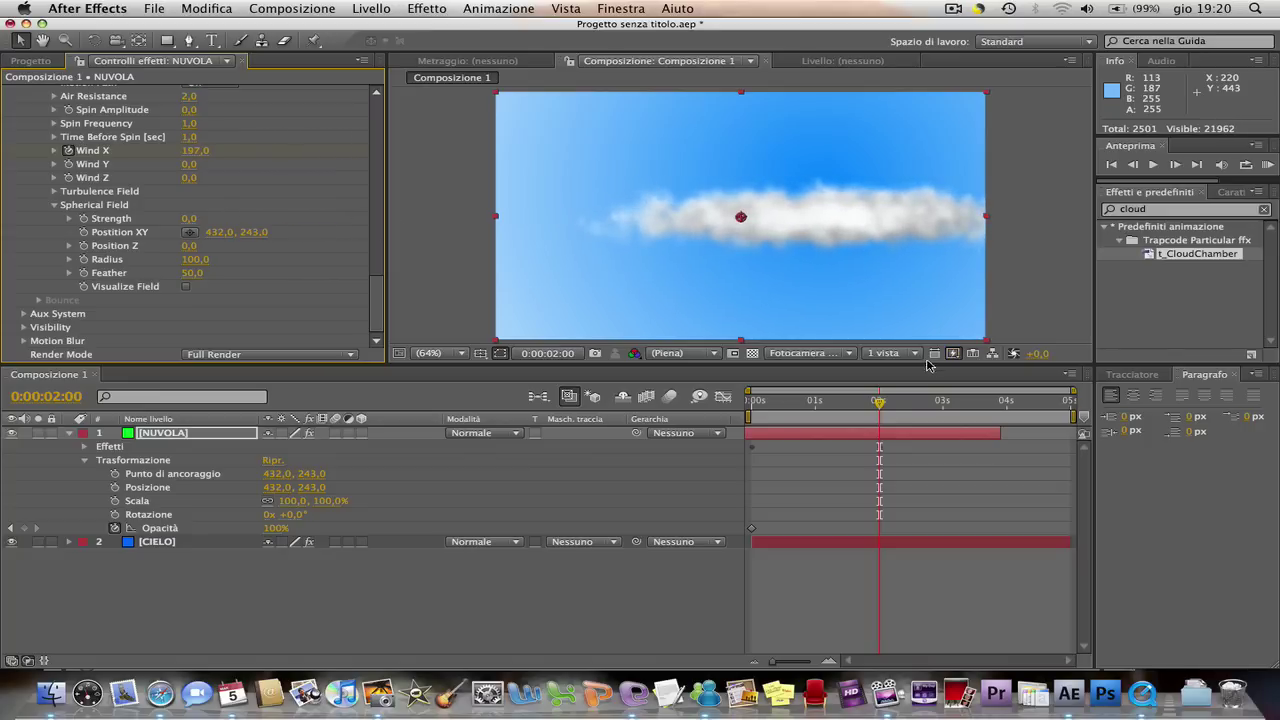
drag(881, 401, 762, 414)
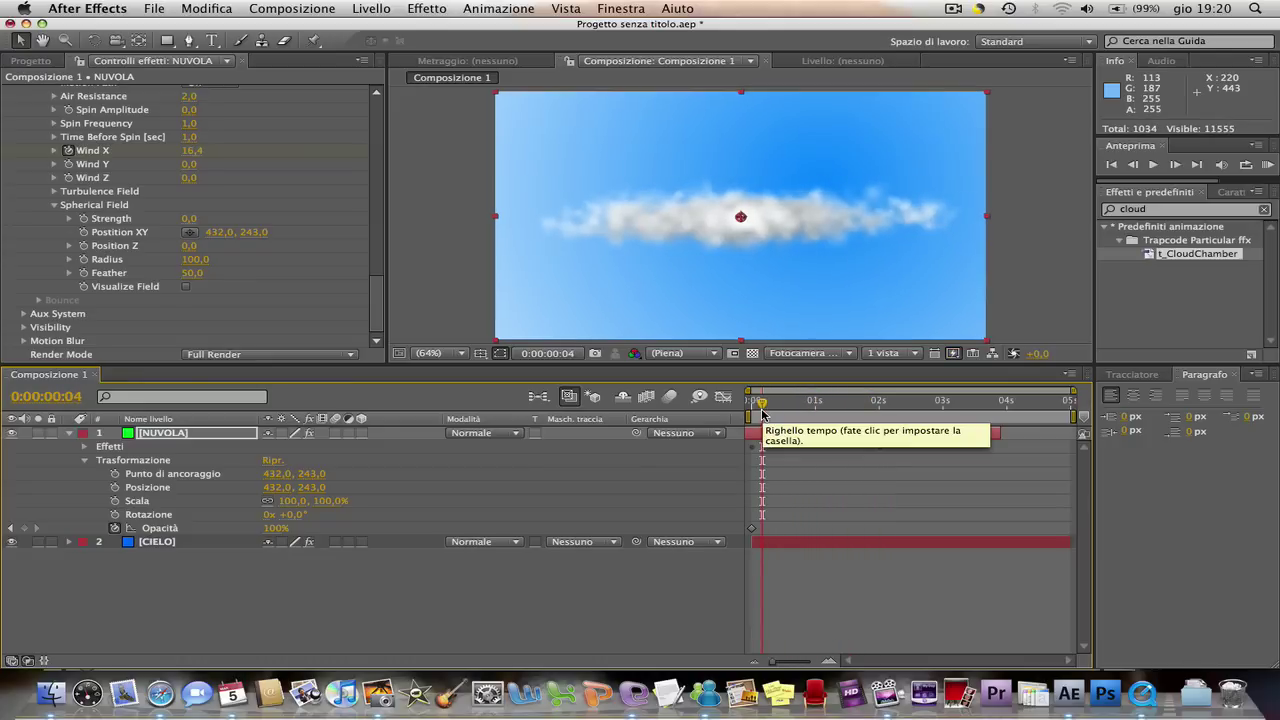